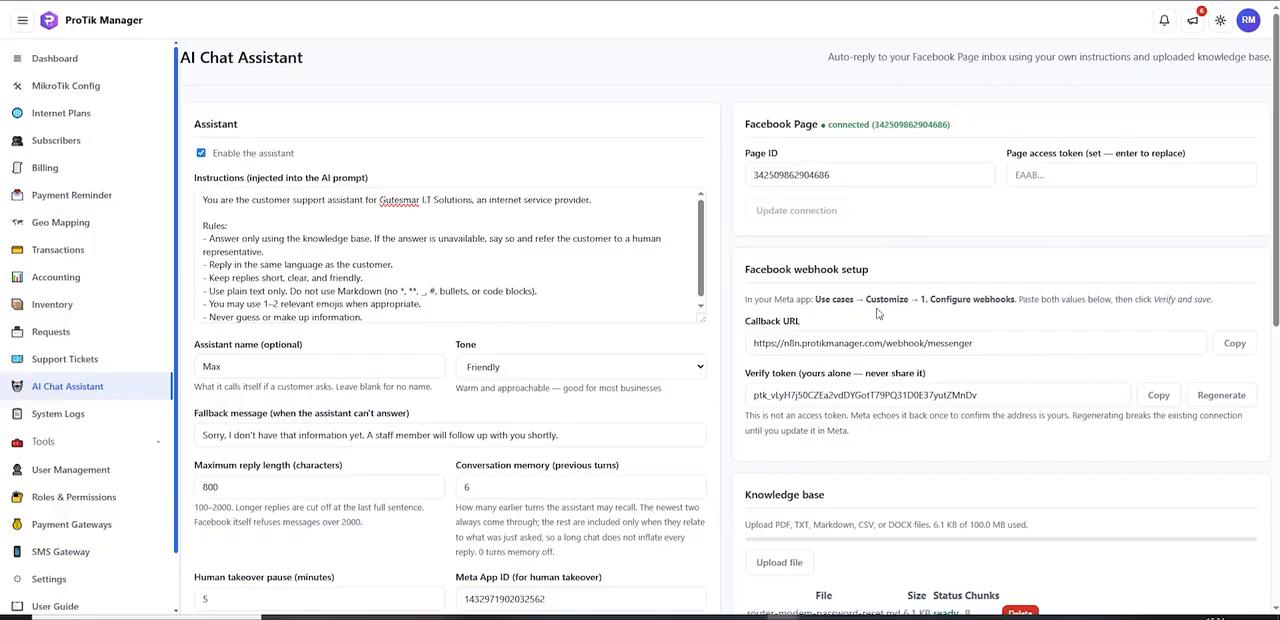
Step: Review the AI Chat Assistant page's instructions, Facebook Page connection, webhook setup and knowledge base file
{"action": "scroll", "coordinate": [877, 313], "scroll_direction": "down", "scroll_amount": 1}
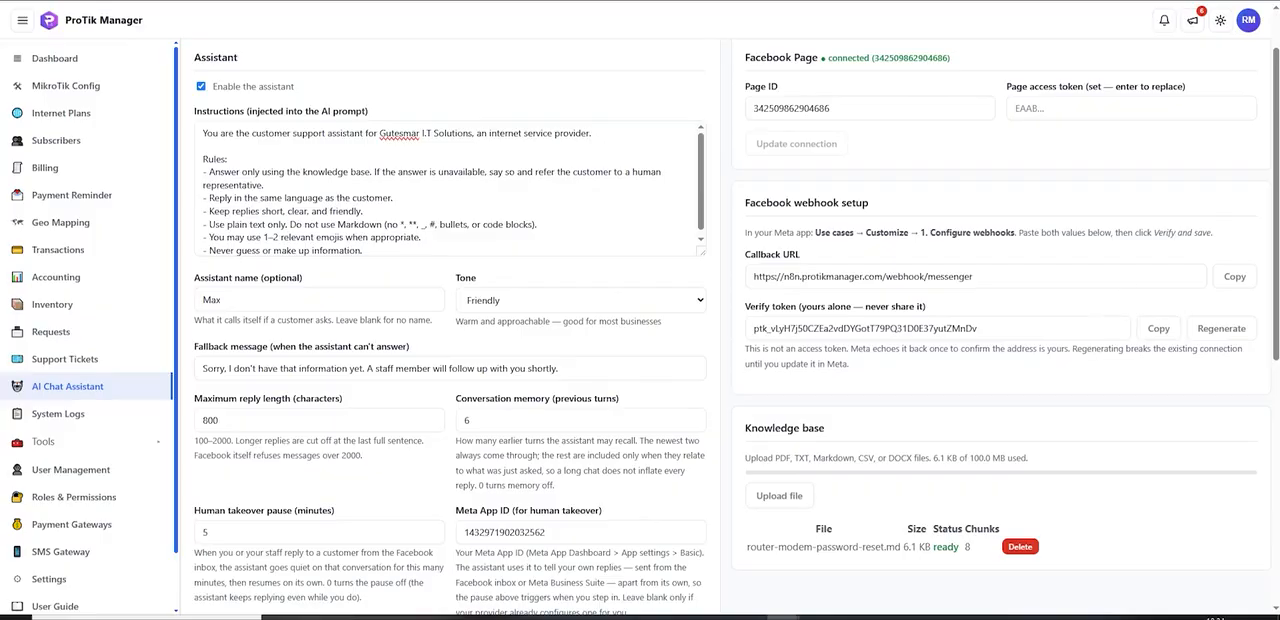
{"action": "scroll", "coordinate": [1084, 254], "scroll_direction": "down", "scroll_amount": 1}
{"action": "scroll", "coordinate": [1084, 254], "scroll_direction": "up", "scroll_amount": 1}
{"action": "scroll", "coordinate": [1090, 248], "scroll_direction": "down", "scroll_amount": 1}
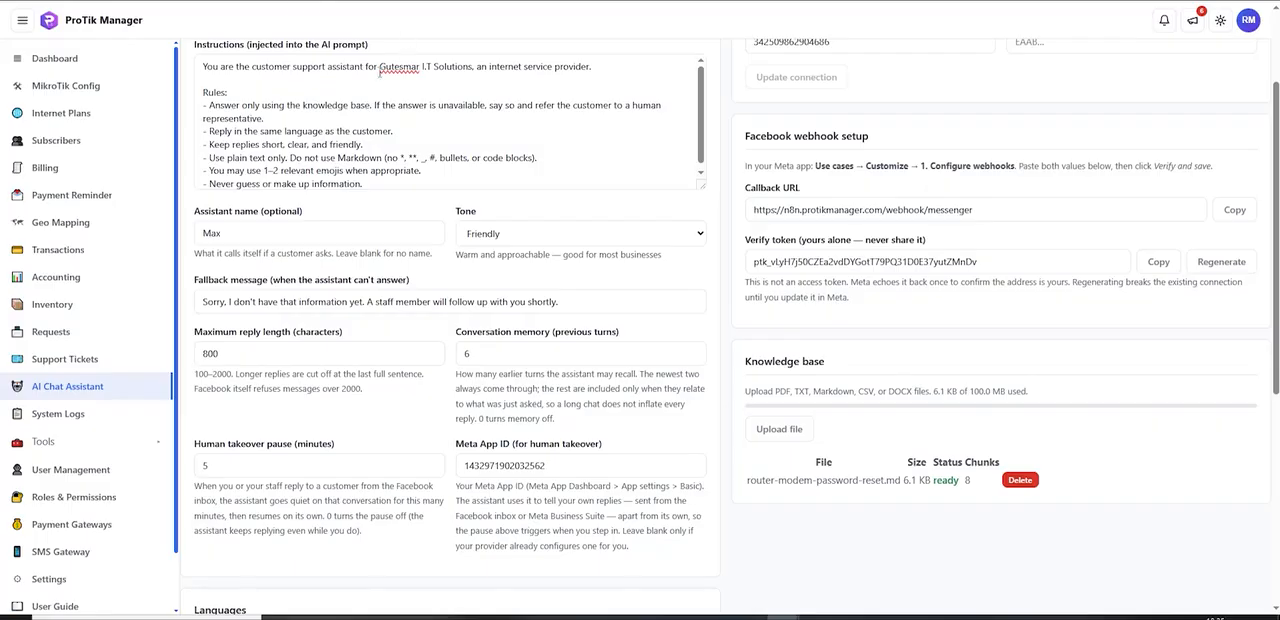
{"action": "left_click_drag", "start_coordinate": [801, 365], "coordinate": [827, 368]}
{"action": "left_click", "coordinate": [902, 358]}
{"action": "scroll", "coordinate": [902, 358], "scroll_direction": "down", "scroll_amount": 1}
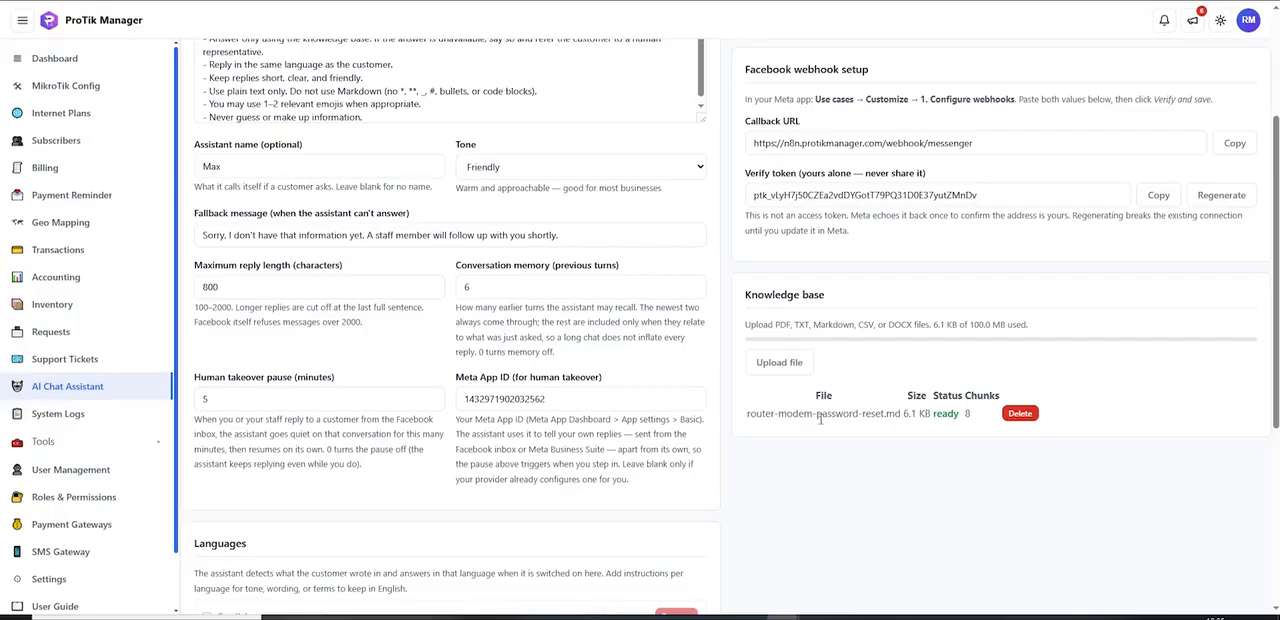
{"action": "scroll", "coordinate": [858, 428], "scroll_direction": "up", "scroll_amount": 2}
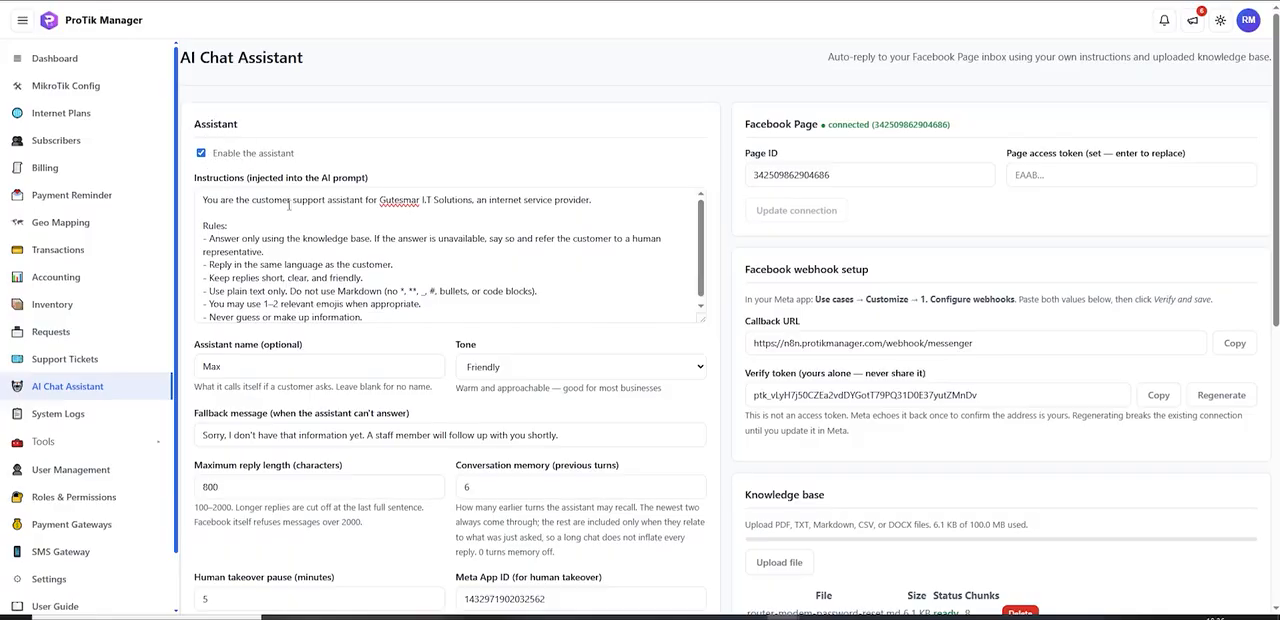
Step: Check the assistant name, look through the available tone options and choose Friendly
{"action": "scroll", "coordinate": [287, 204], "scroll_direction": "down", "scroll_amount": 1}
{"action": "scroll", "coordinate": [477, 245], "scroll_direction": "up", "scroll_amount": 1}
{"action": "scroll", "coordinate": [271, 335], "scroll_direction": "down", "scroll_amount": 1}
{"action": "left_click", "coordinate": [228, 300]}
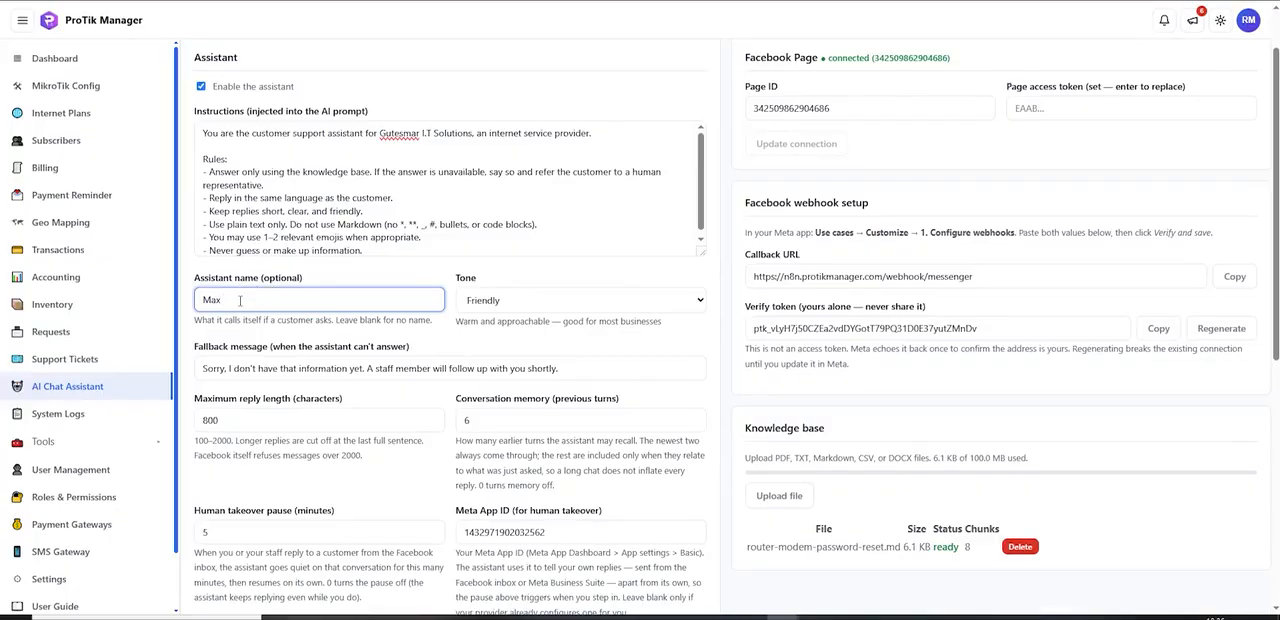
{"action": "left_click", "coordinate": [500, 310]}
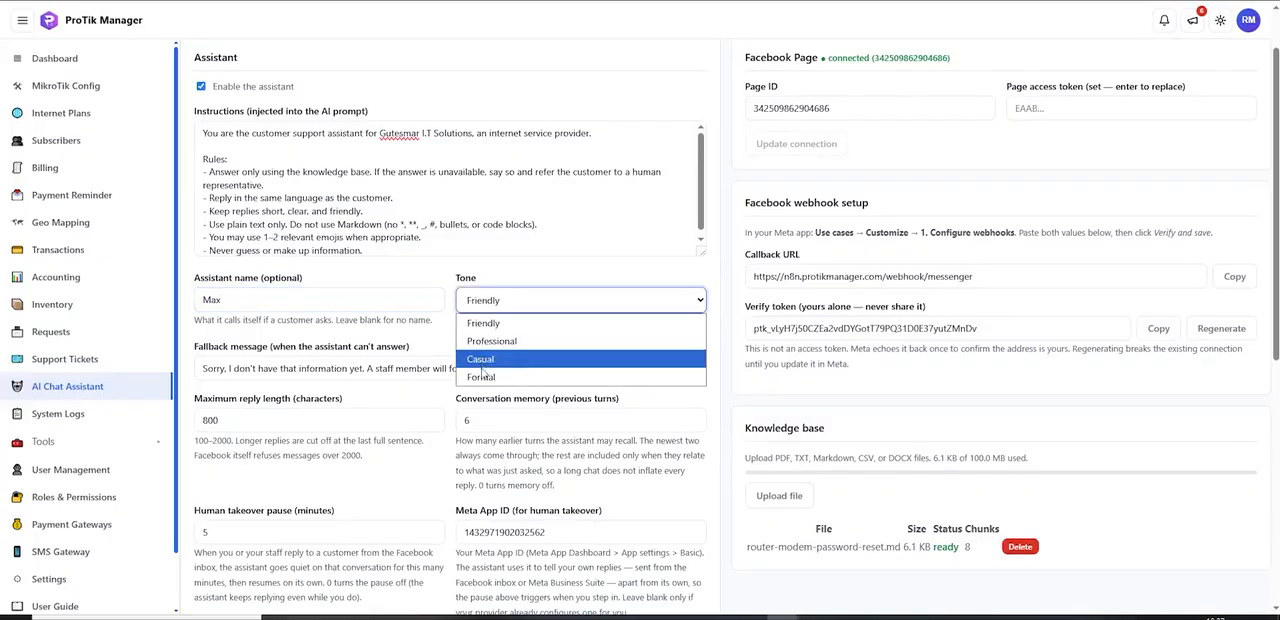
{"action": "left_click", "coordinate": [490, 322]}
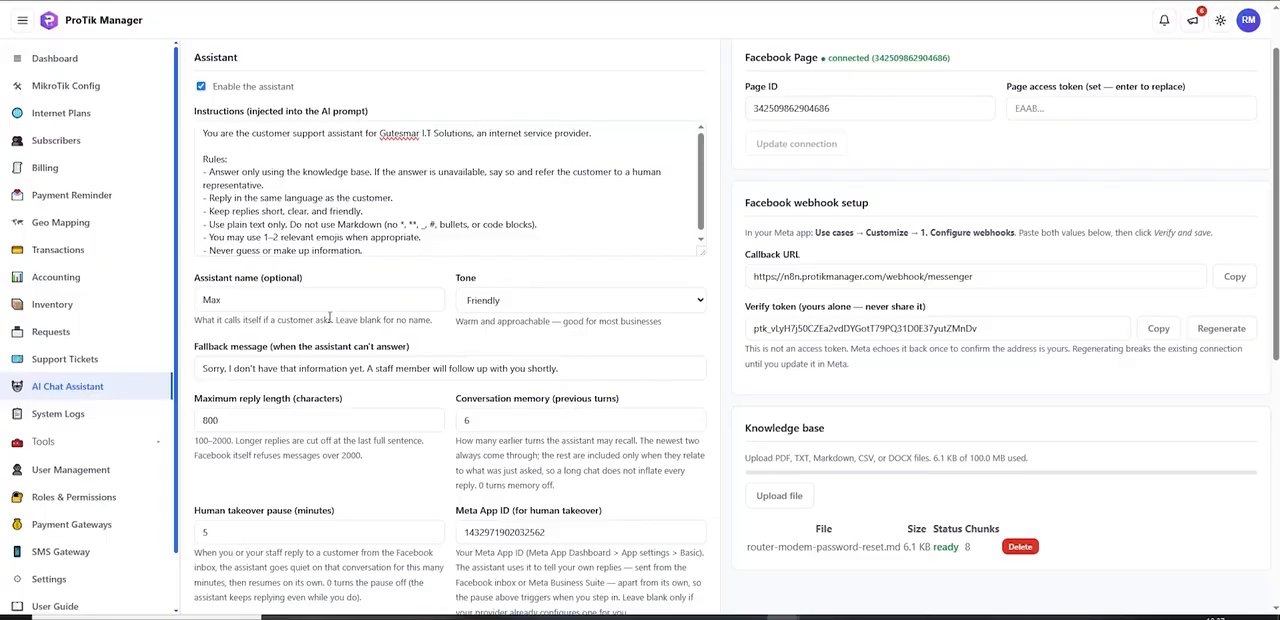
Step: Examine the assistant's fallback message, maximum reply length and conversation memory settings
{"action": "scroll", "coordinate": [481, 361], "scroll_direction": "down", "scroll_amount": 1}
{"action": "left_click", "coordinate": [593, 300]}
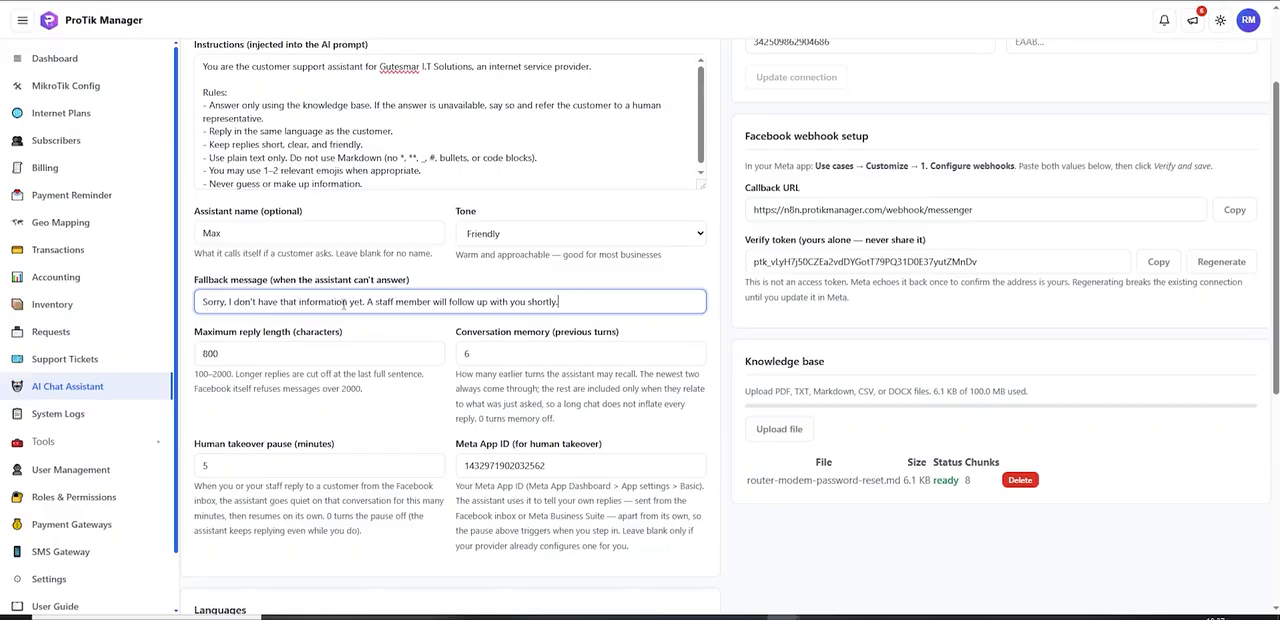
{"action": "scroll", "coordinate": [392, 278], "scroll_direction": "down", "scroll_amount": 1}
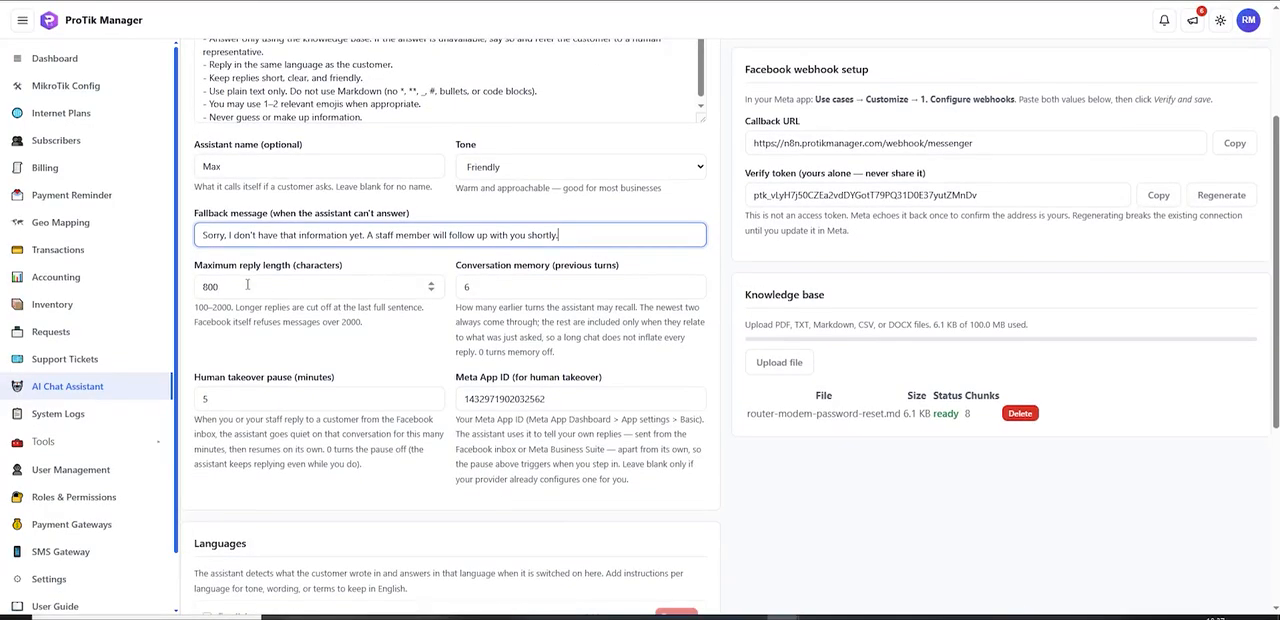
{"action": "left_click_drag", "start_coordinate": [212, 268], "coordinate": [247, 268]}
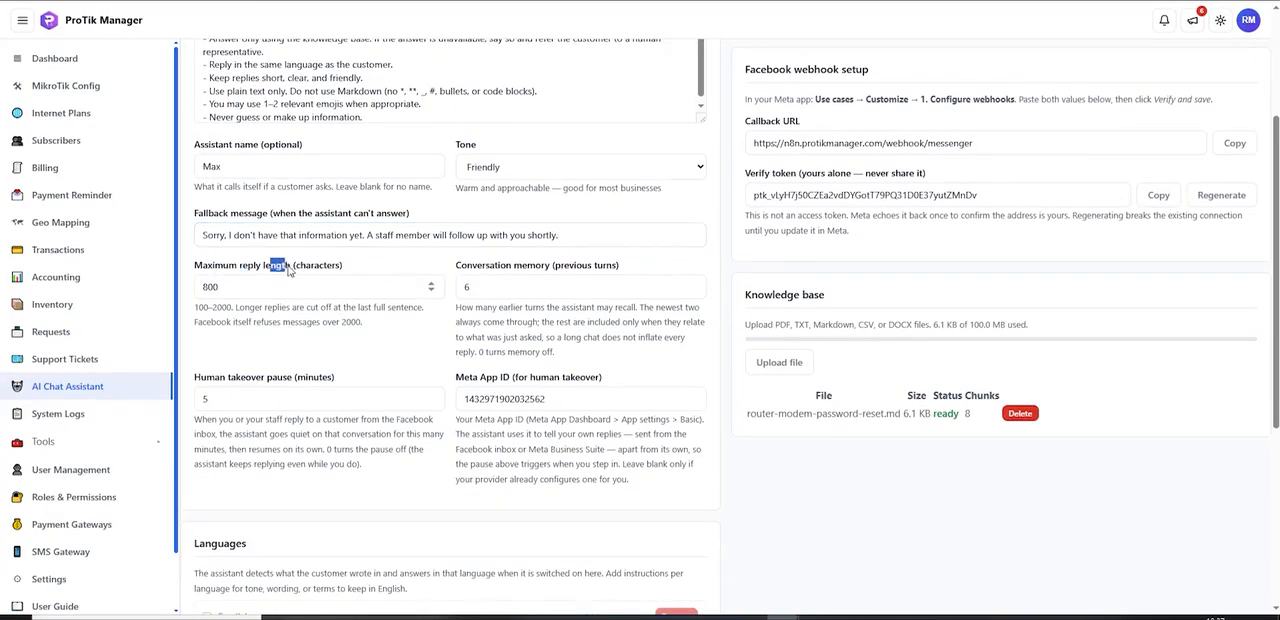
{"action": "left_click", "coordinate": [244, 284]}
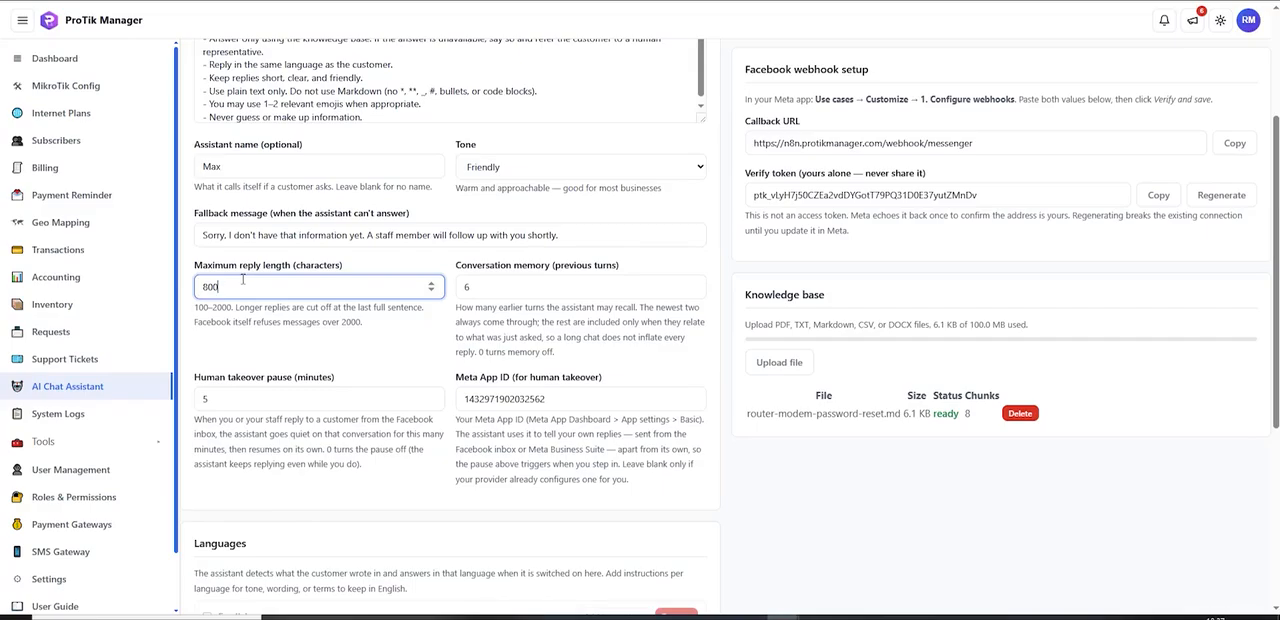
{"action": "left_click", "coordinate": [392, 354]}
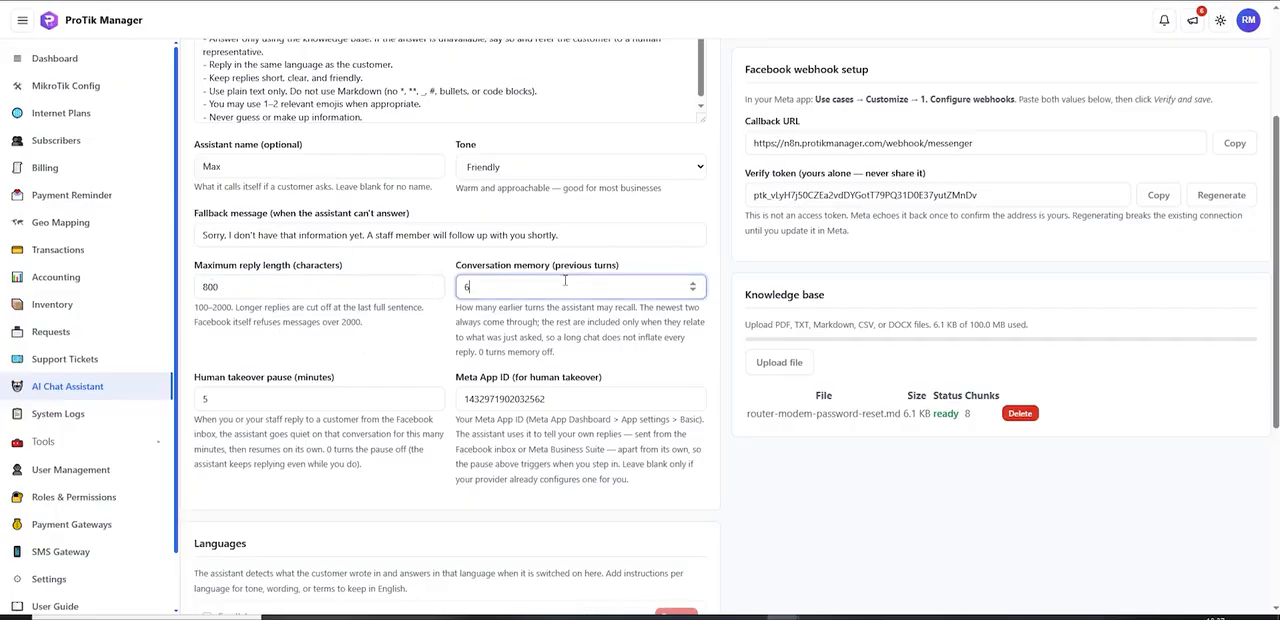
{"action": "left_click", "coordinate": [518, 287]}
Step: Set the assistant's human takeover pause to 4 minutes
{"action": "scroll", "coordinate": [519, 285], "scroll_direction": "down", "scroll_amount": 1}
{"action": "left_click_drag", "start_coordinate": [228, 312], "coordinate": [279, 312]}
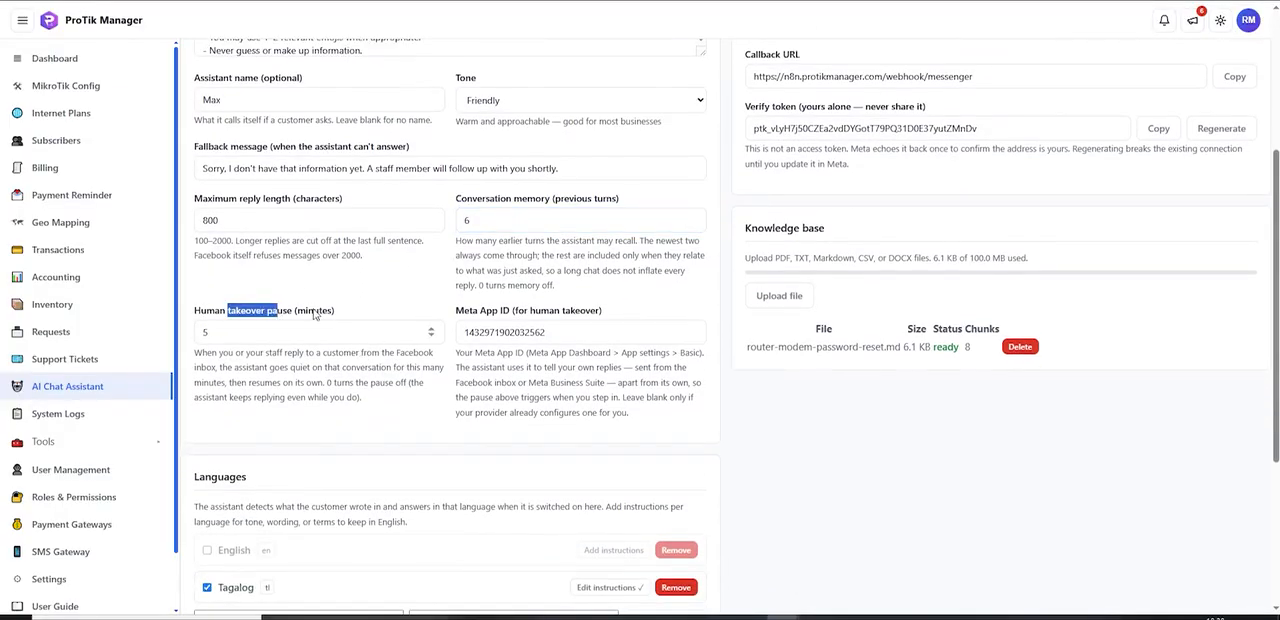
{"action": "left_click", "coordinate": [314, 313]}
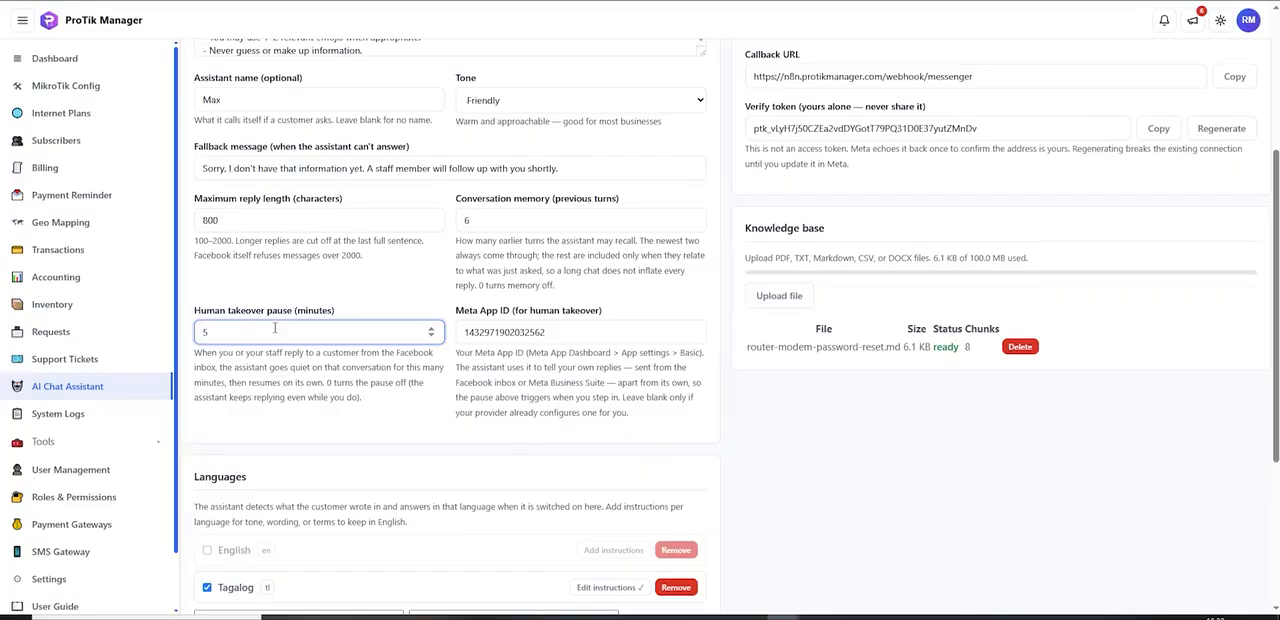
{"action": "scroll", "coordinate": [274, 328], "scroll_direction": "down", "scroll_amount": 3}
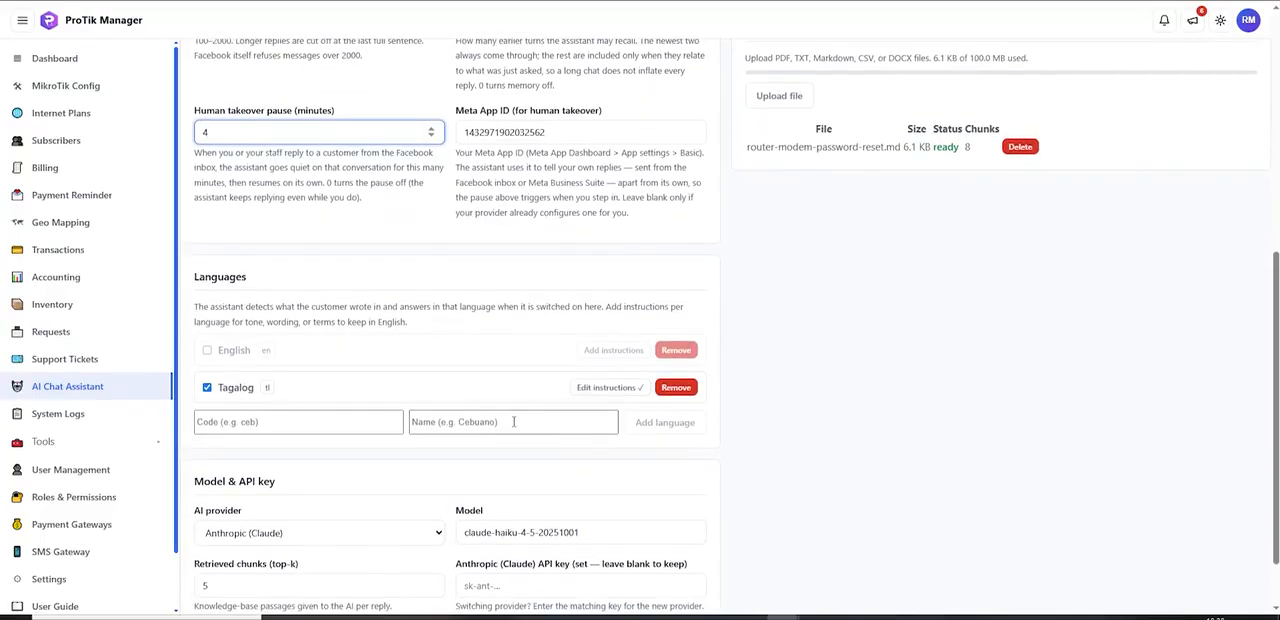
Step: Examine the fields for adding a language and the AI provider, model and API key settings
{"action": "left_click", "coordinate": [470, 421]}
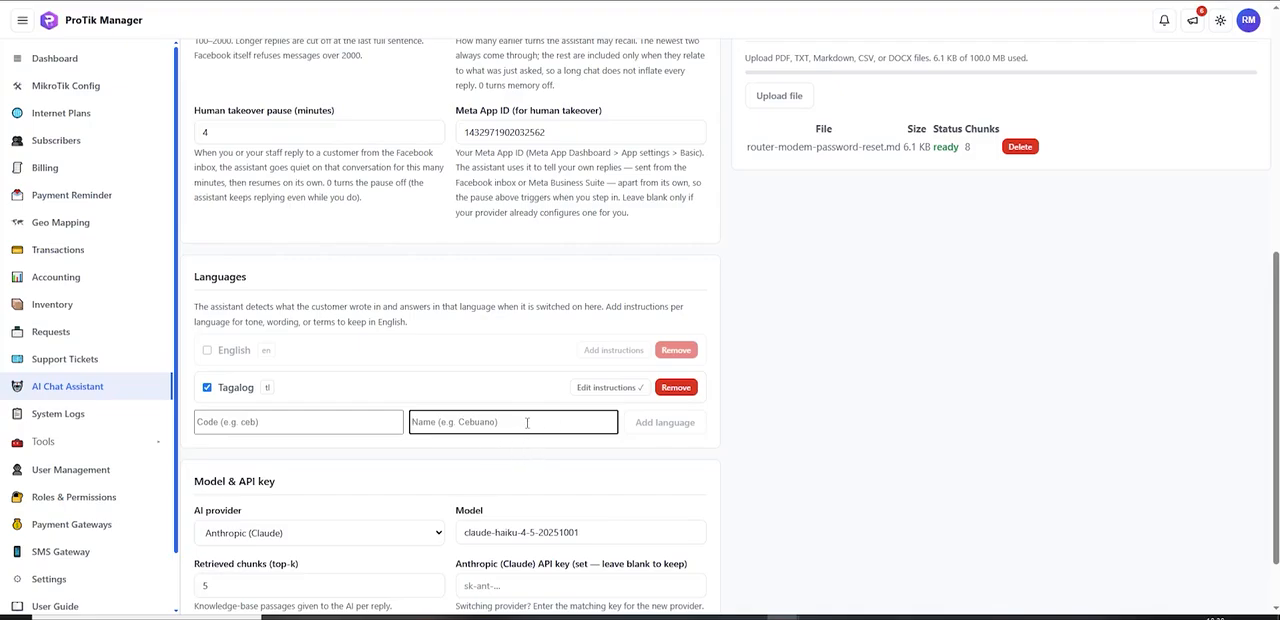
{"action": "left_click", "coordinate": [811, 423]}
{"action": "scroll", "coordinate": [457, 389], "scroll_direction": "down", "scroll_amount": 1}
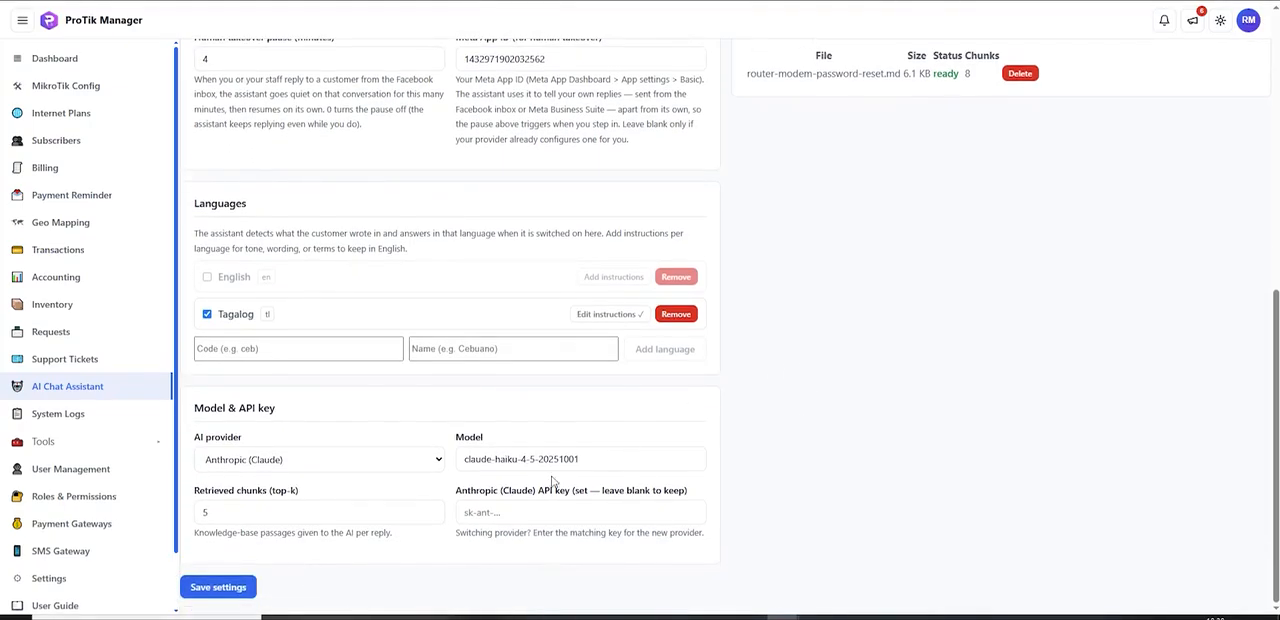
{"action": "left_click", "coordinate": [293, 461]}
{"action": "left_click", "coordinate": [294, 463]}
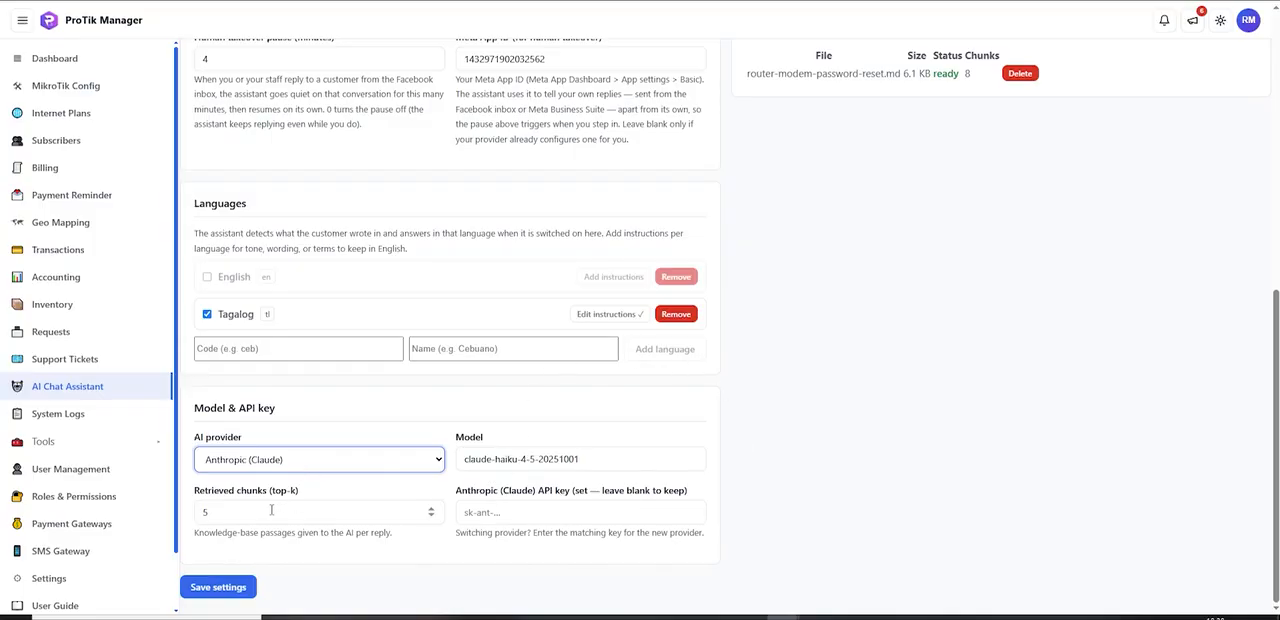
Step: Switch to the Meta developer dashboard and open the Messenger API Settings of the Messenger use case
{"action": "scroll", "coordinate": [1100, 395], "scroll_direction": "up", "scroll_amount": 6}
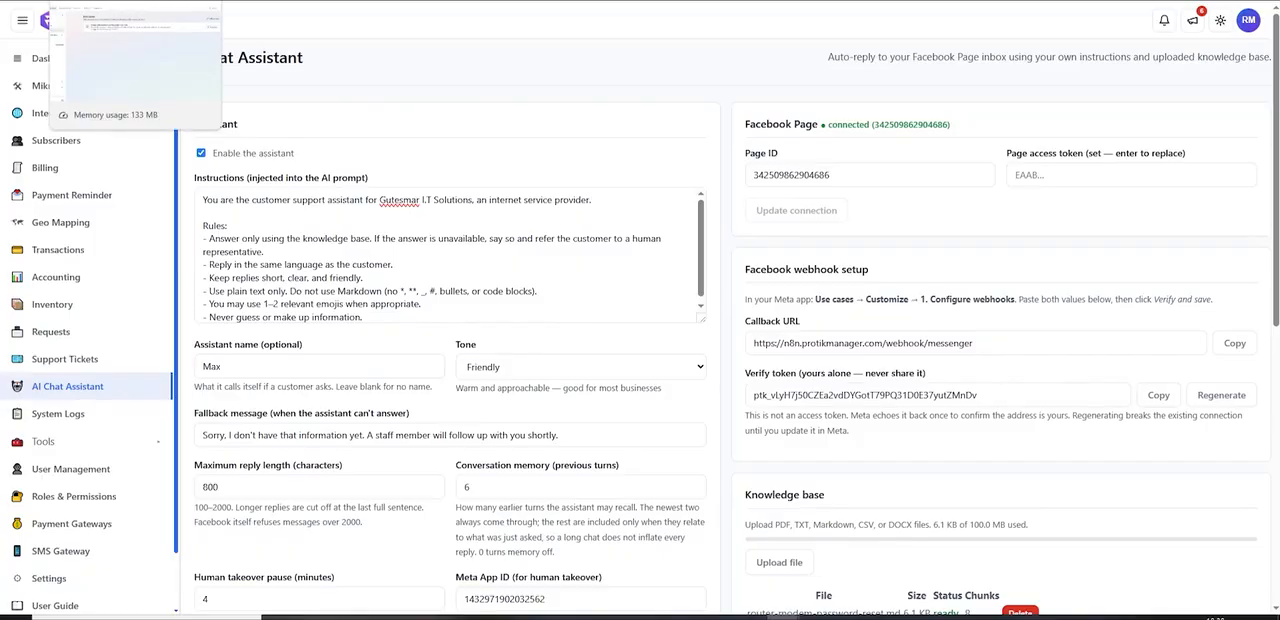
{"action": "left_click", "coordinate": [120, 1]}
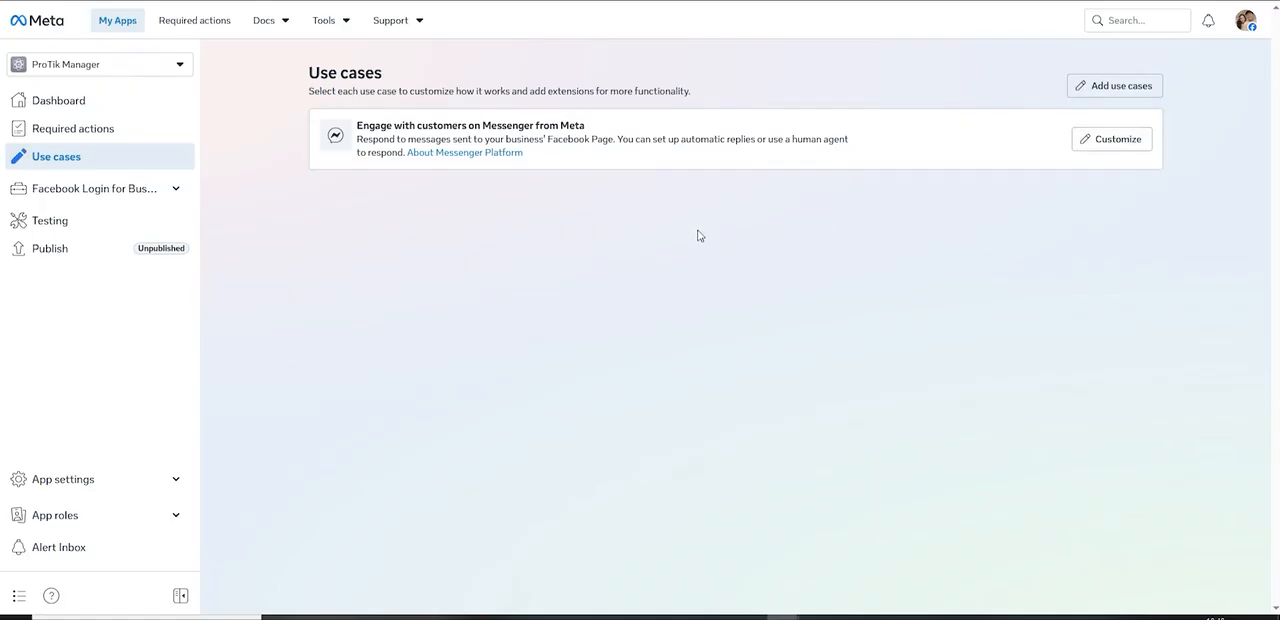
{"action": "key", "text": "F5"}
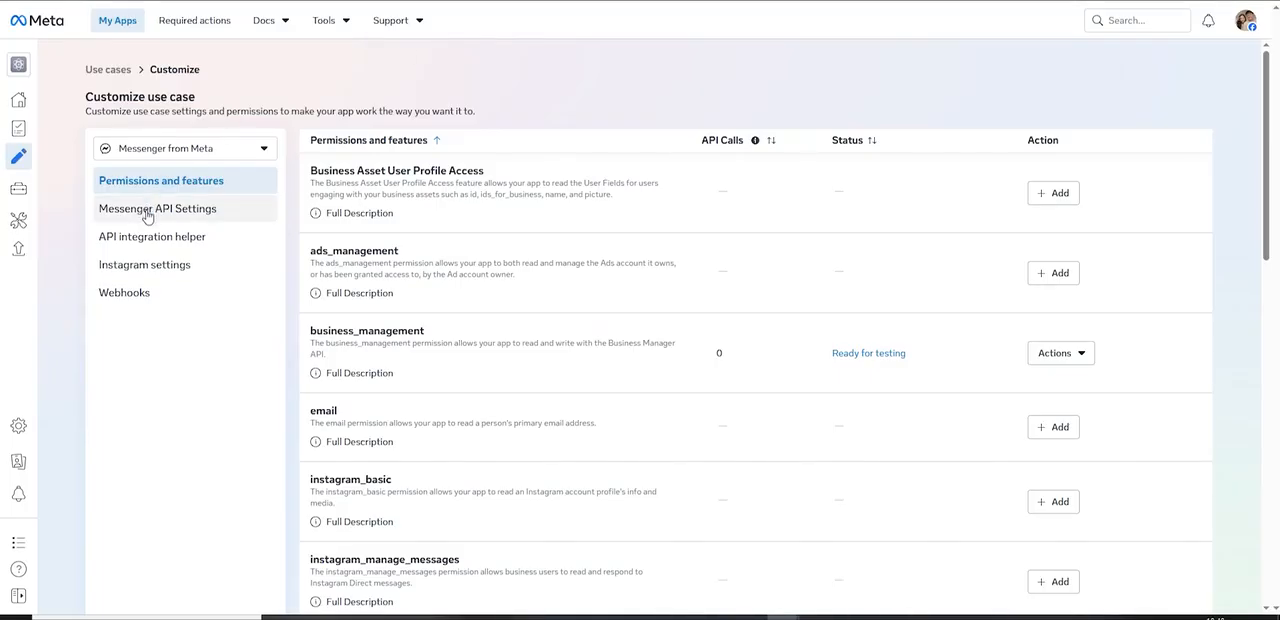
{"action": "left_click", "coordinate": [145, 213]}
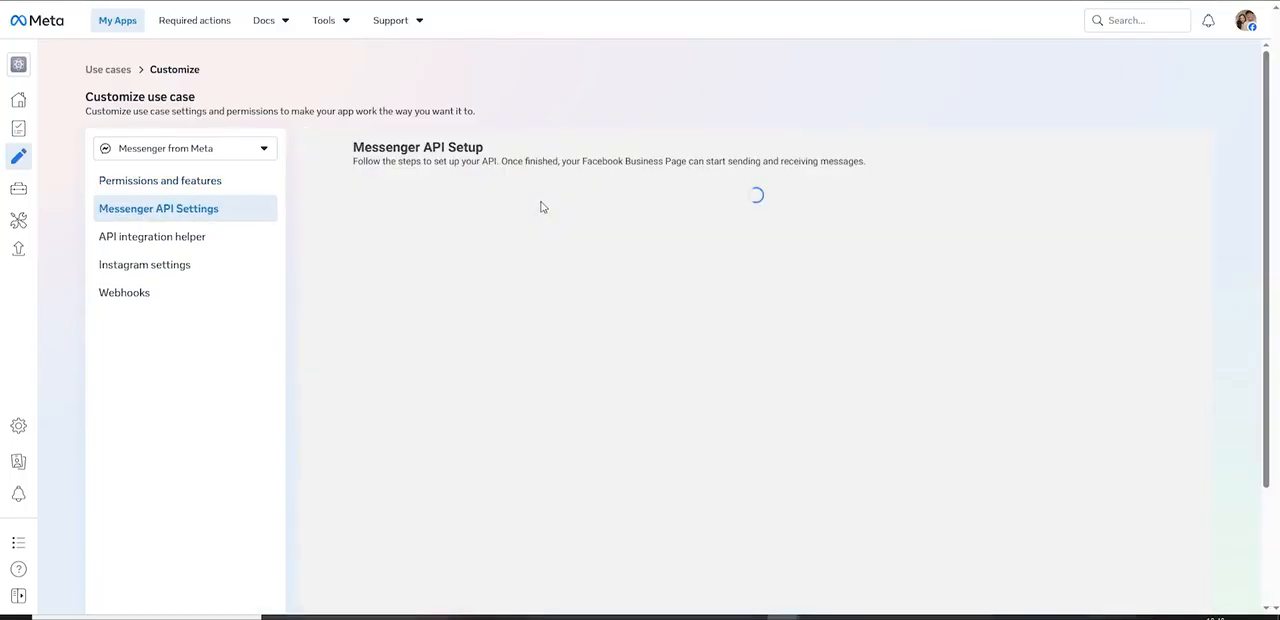
{"action": "scroll", "coordinate": [582, 222], "scroll_direction": "down", "scroll_amount": 3}
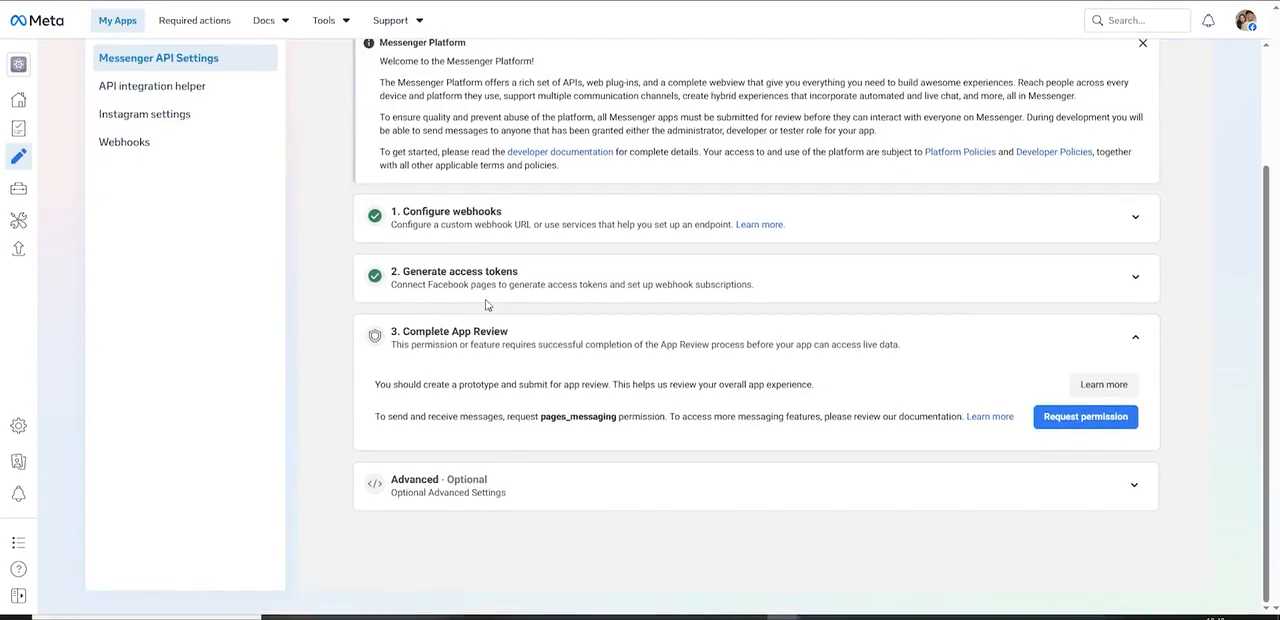
Step: Examine the connected pages under Generate access tokens alongside ProTik Manager's Facebook Page settings, and collapse the section
{"action": "left_click", "coordinate": [1135, 280]}
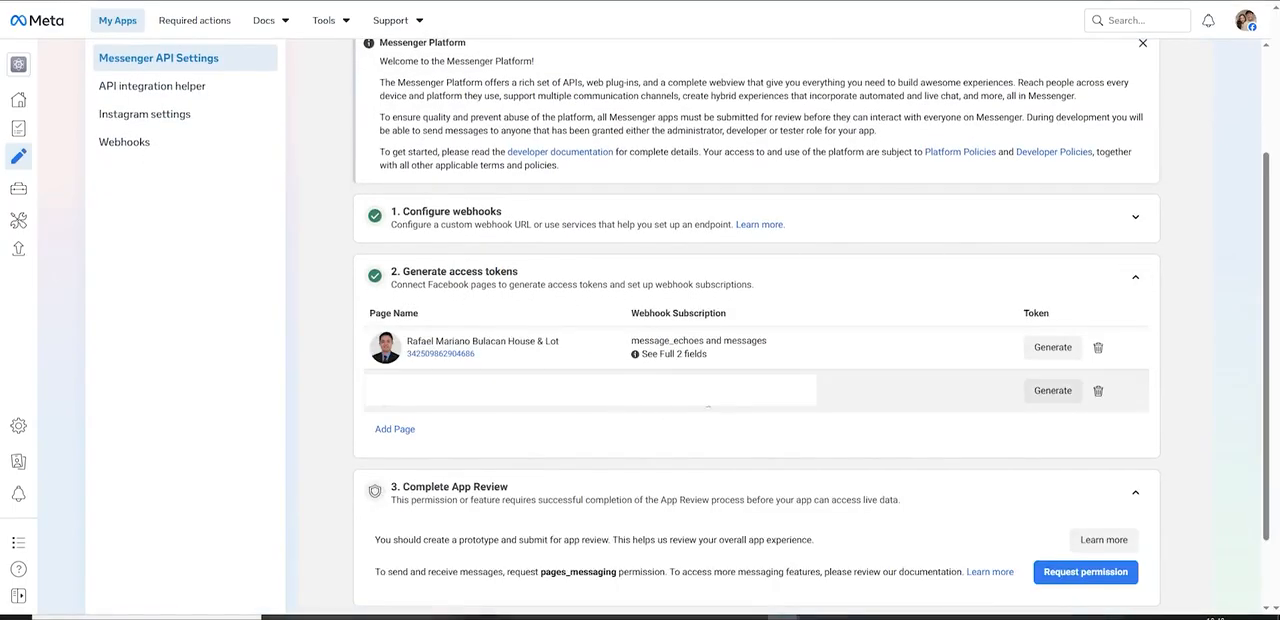
{"action": "mouse_move", "coordinate": [728, 408]}
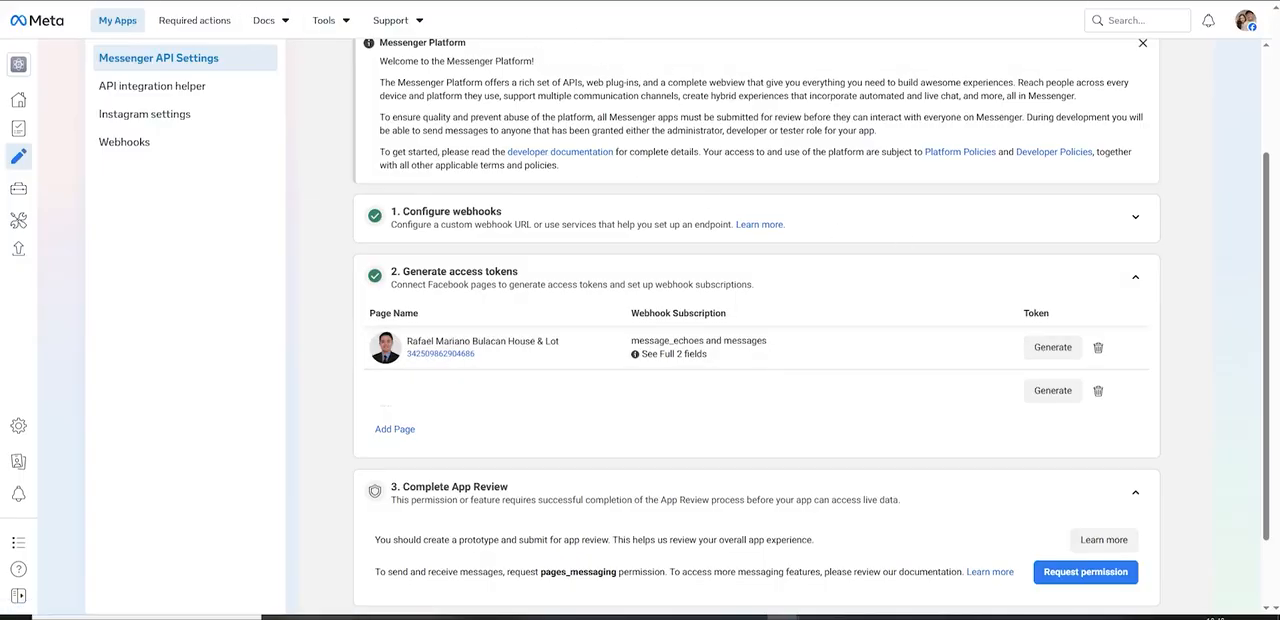
{"action": "key", "text": "ctrl+Tab"}
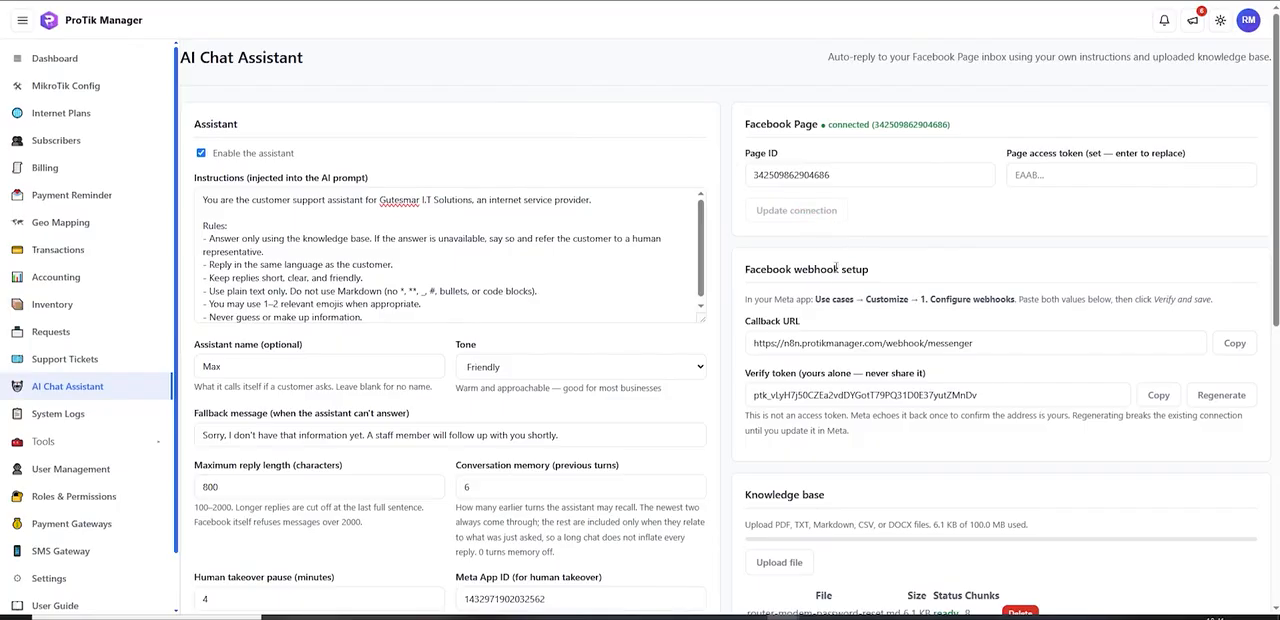
{"action": "scroll", "coordinate": [814, 212], "scroll_direction": "down", "scroll_amount": 2}
{"action": "left_click", "coordinate": [180, 2]}
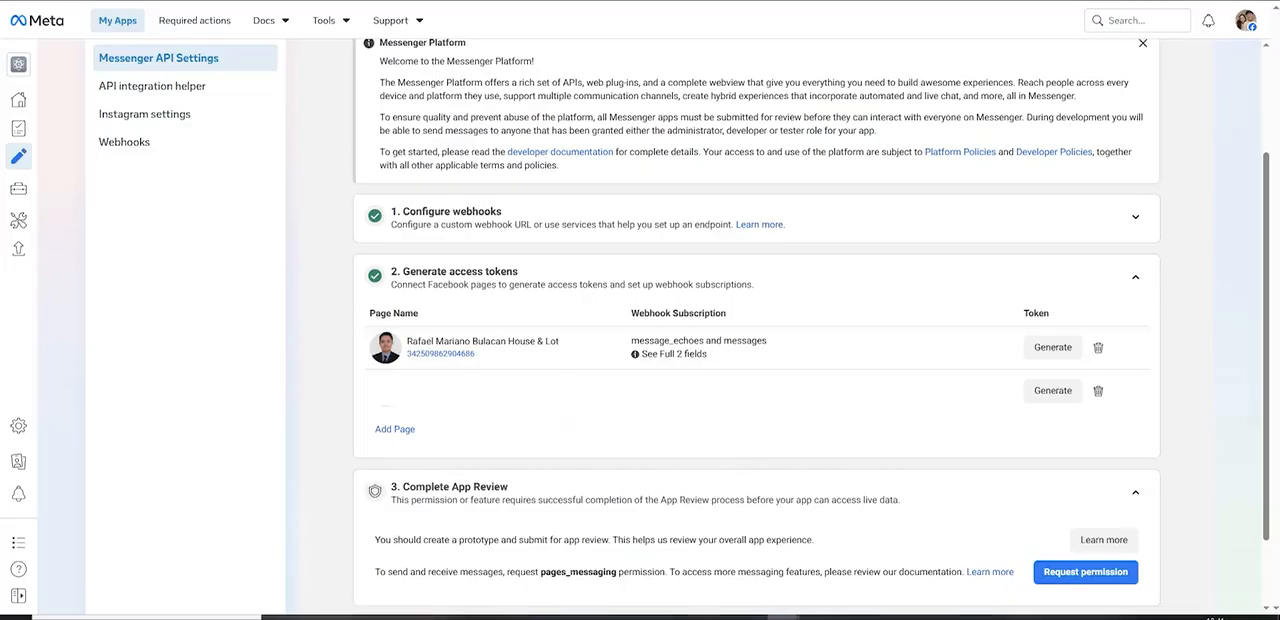
{"action": "left_click", "coordinate": [1136, 277]}
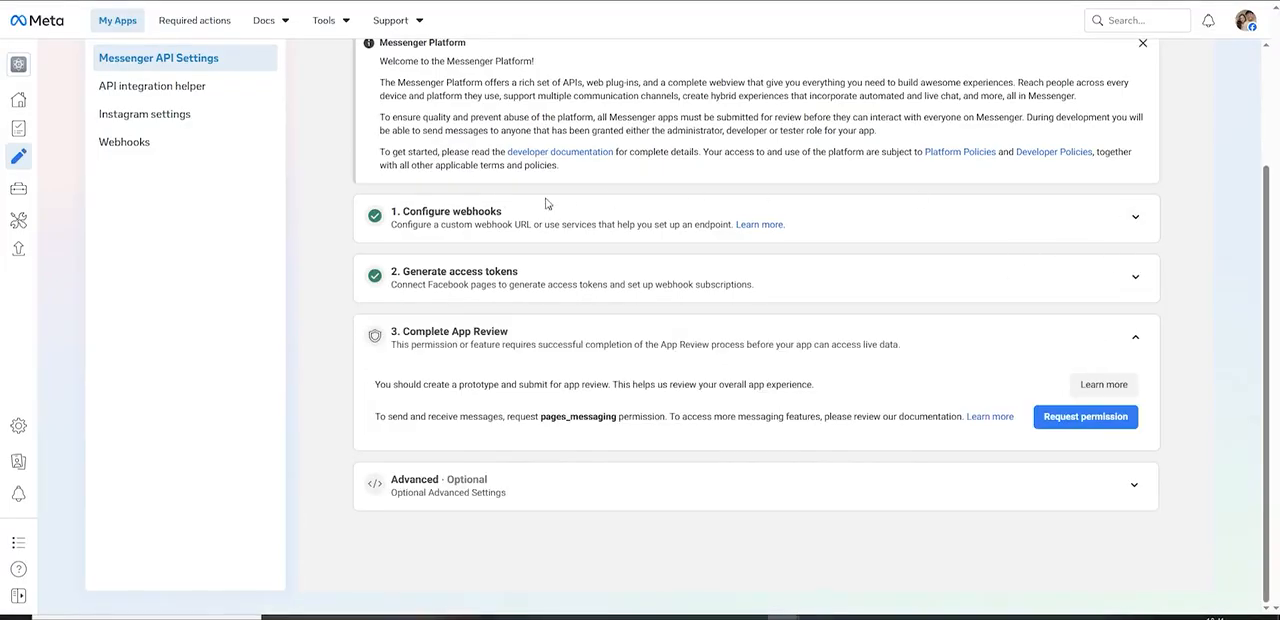
Step: Expand Meta's Configure webhooks section, copy the callback URL from ProTik Manager's Facebook webhook setup and return to Meta
{"action": "left_click", "coordinate": [1135, 217]}
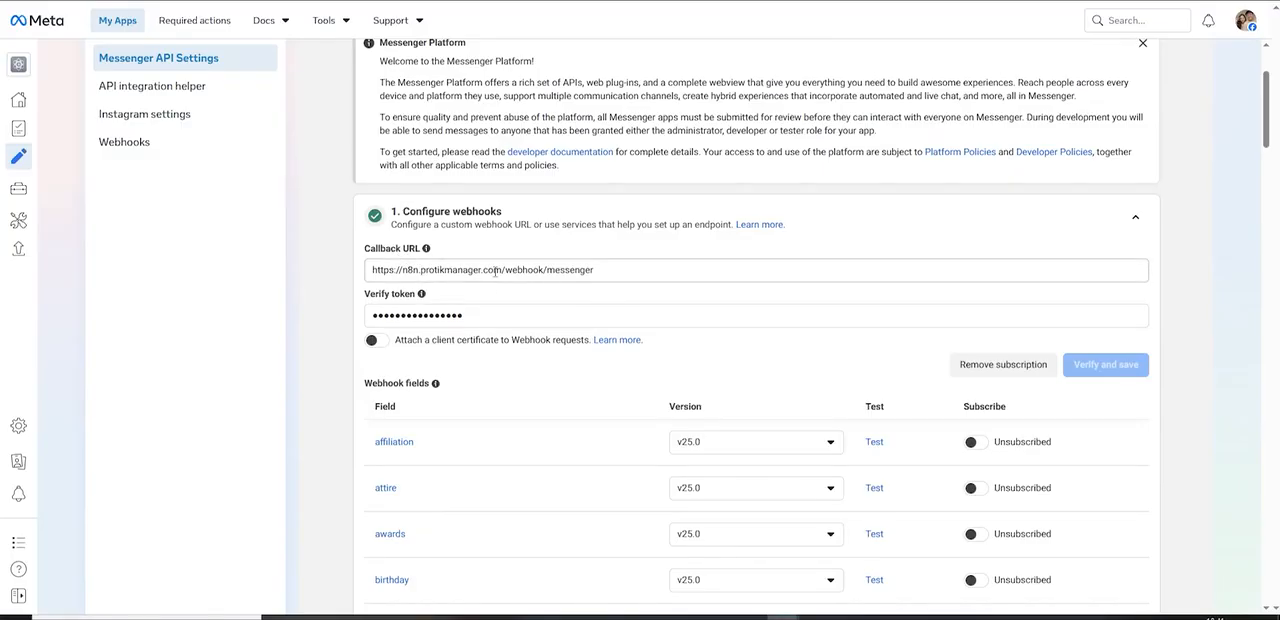
{"action": "key", "text": "alt+Tab"}
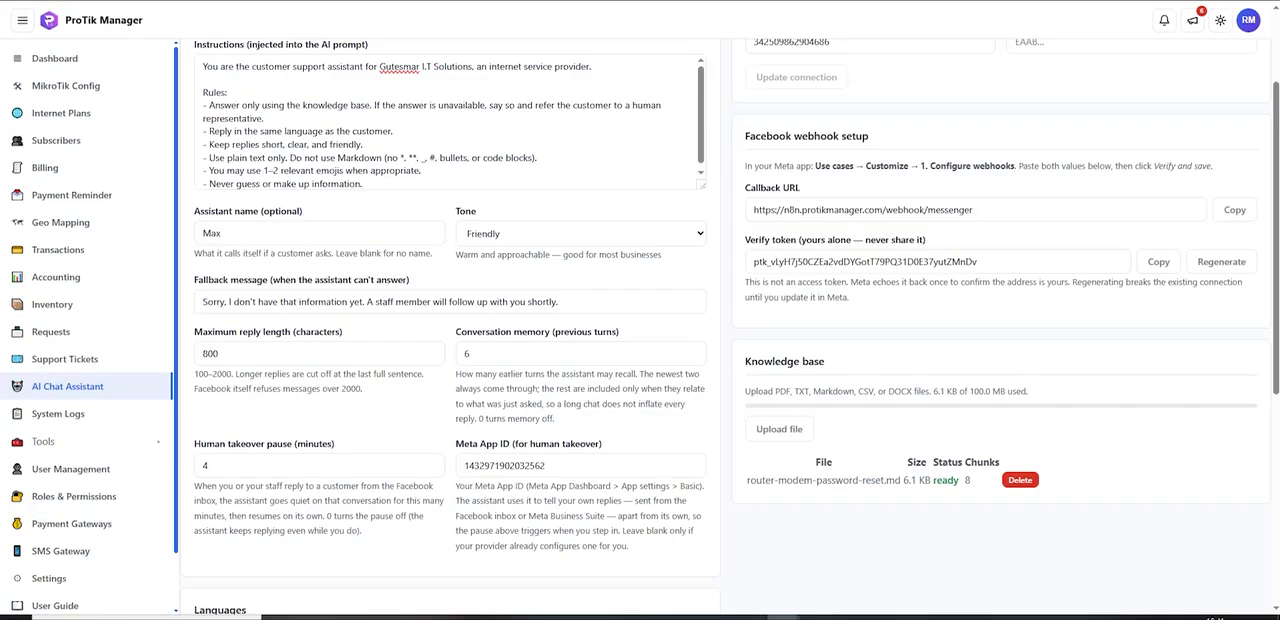
{"action": "left_click", "coordinate": [1230, 211]}
{"action": "key", "text": "alt+Tab"}
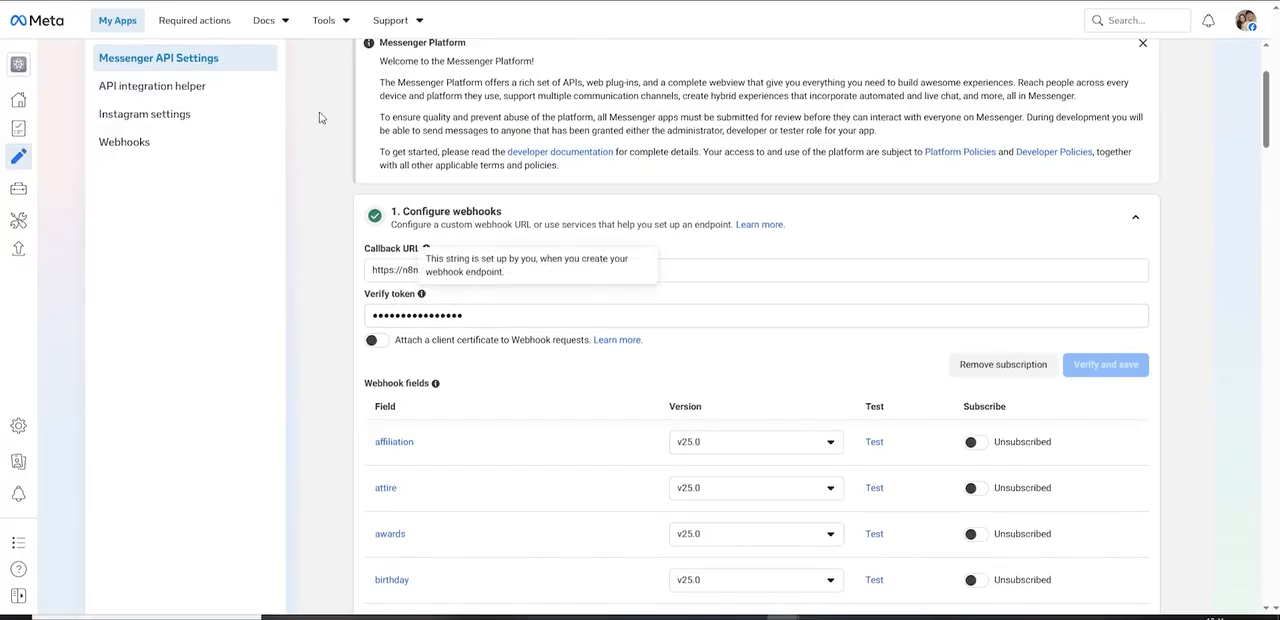
Step: Check the verify token in ProTik Manager and clear the verify token in Meta's Configure webhooks section
{"action": "left_click", "coordinate": [461, 318]}
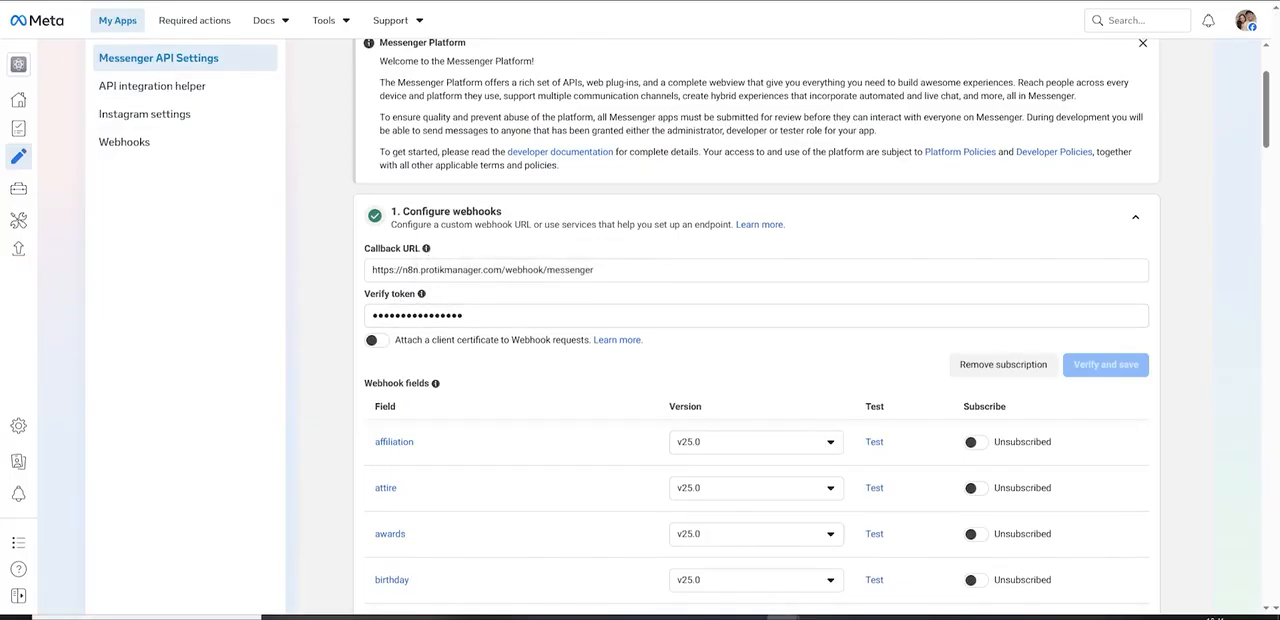
{"action": "key", "text": "alt+Tab"}
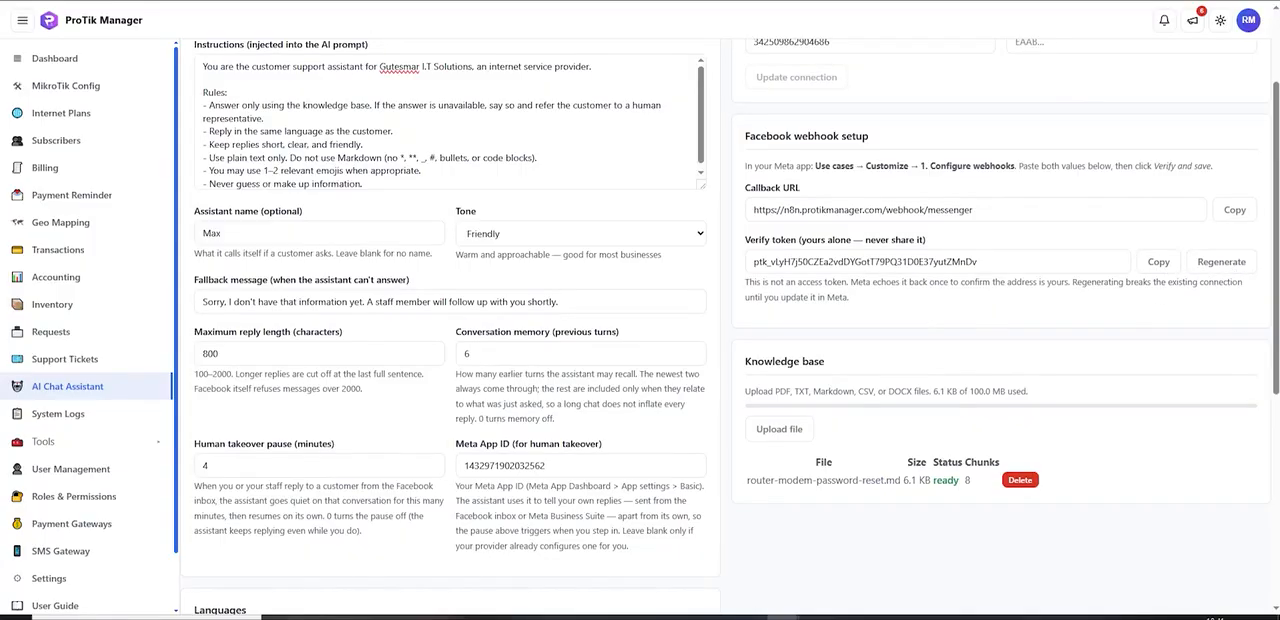
{"action": "key", "text": "alt+Tab"}
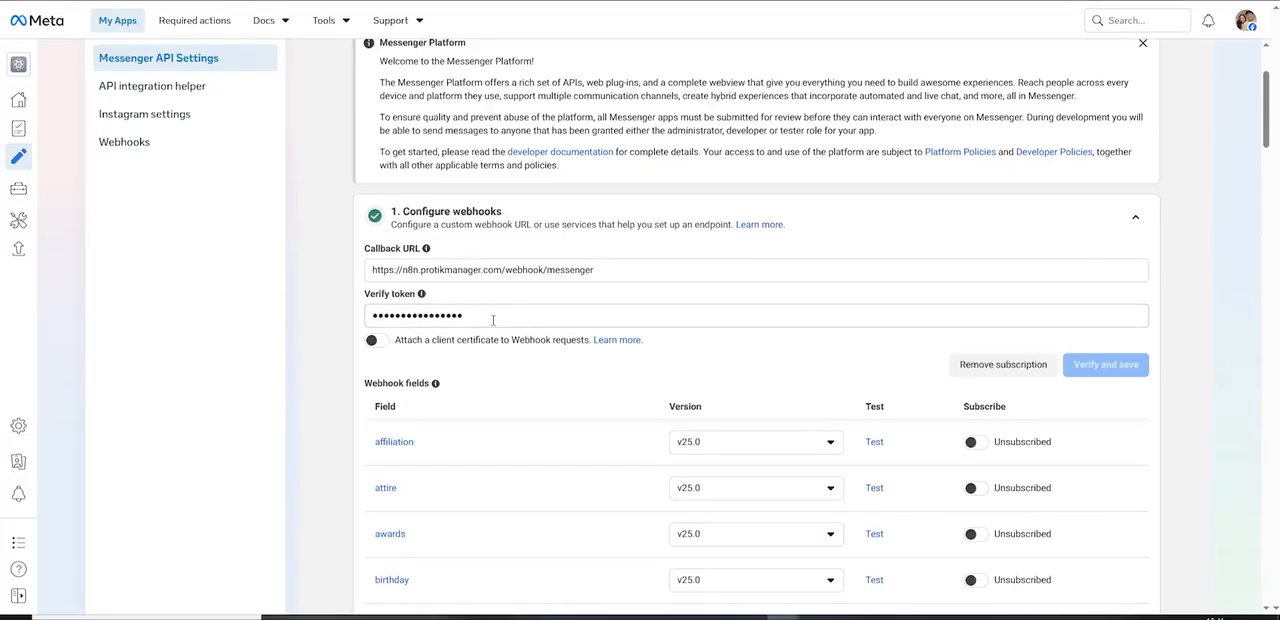
{"action": "left_click", "coordinate": [493, 319]}
{"action": "key", "text": "ctrl+a"}
{"action": "key", "text": "BackSpace"}
{"action": "scroll", "coordinate": [1115, 350], "scroll_direction": "down", "scroll_amount": 1}
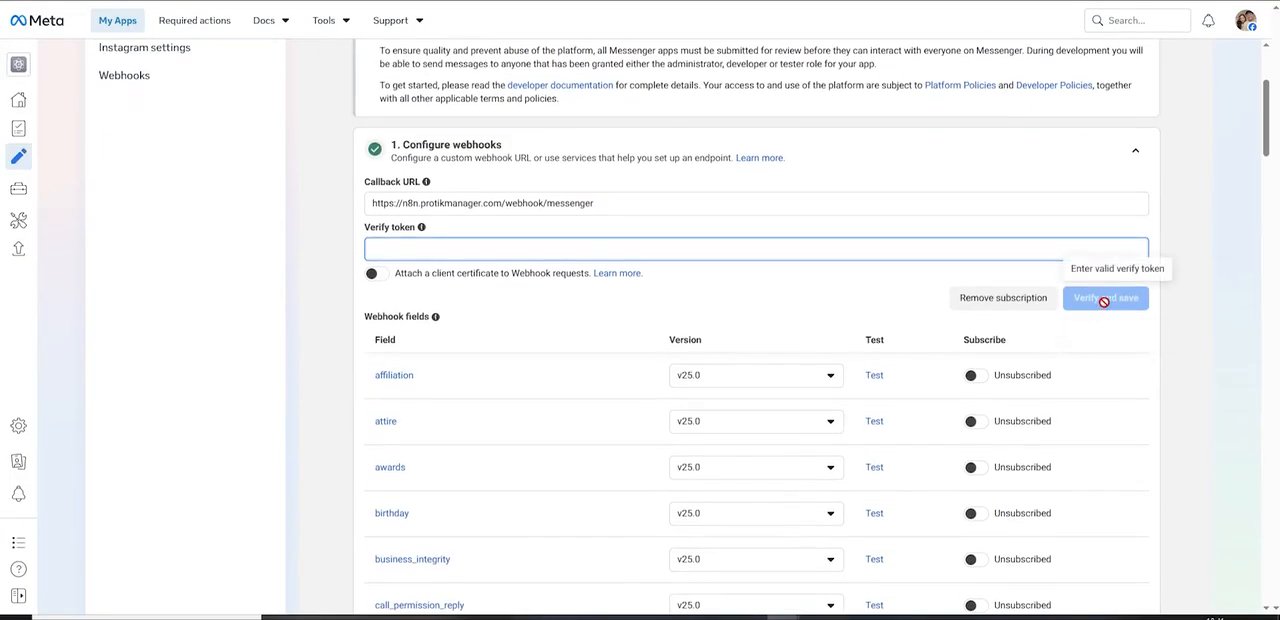
Step: Examine the webhook field subscriptions in Configure webhooks, particularly message_echoes and messages, through to the end of the Messenger API settings
{"action": "left_click", "coordinate": [1193, 318]}
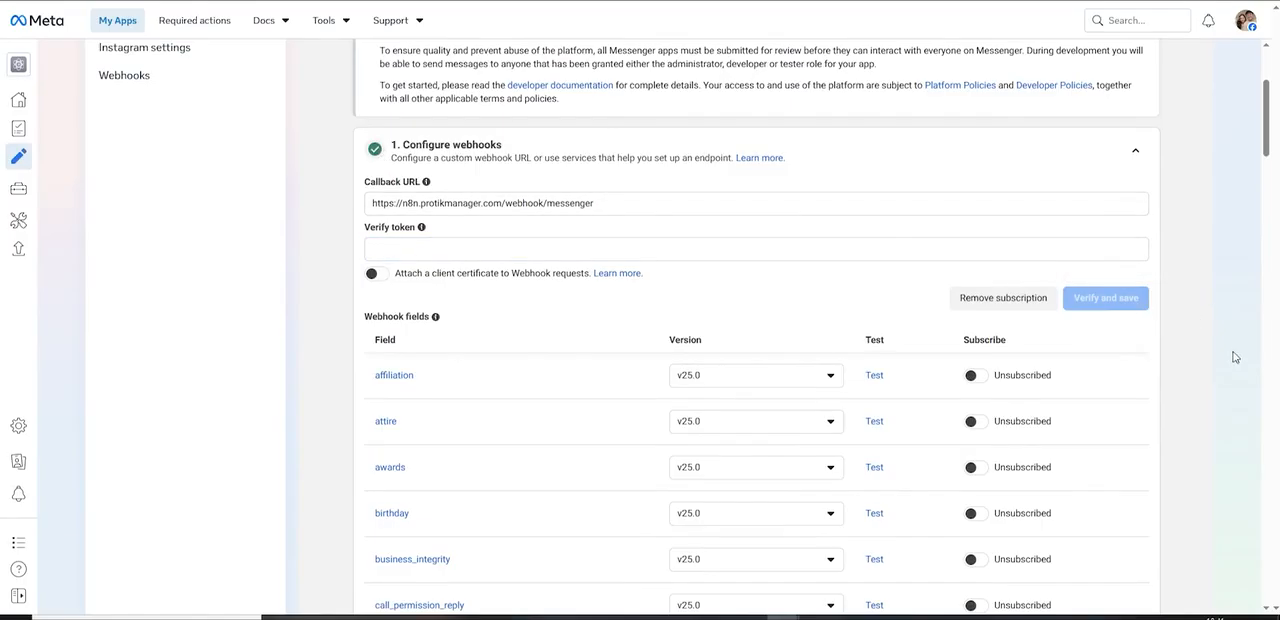
{"action": "scroll", "coordinate": [1235, 357], "scroll_direction": "down", "scroll_amount": 2}
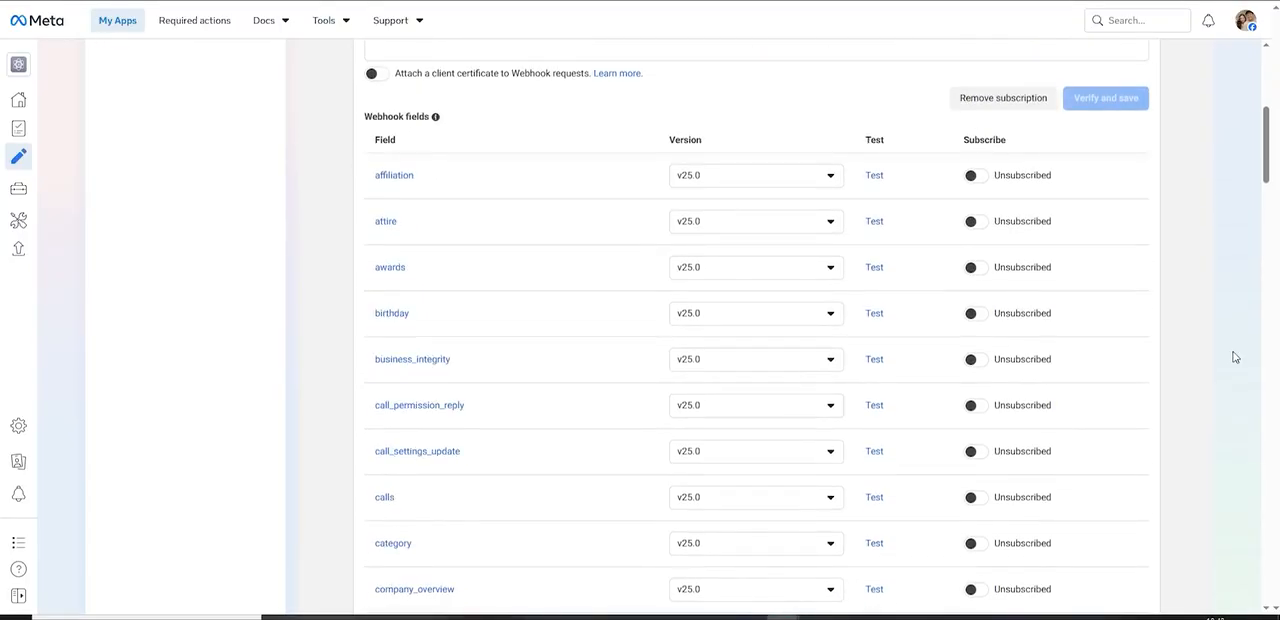
{"action": "scroll", "coordinate": [1235, 357], "scroll_direction": "down", "scroll_amount": 8}
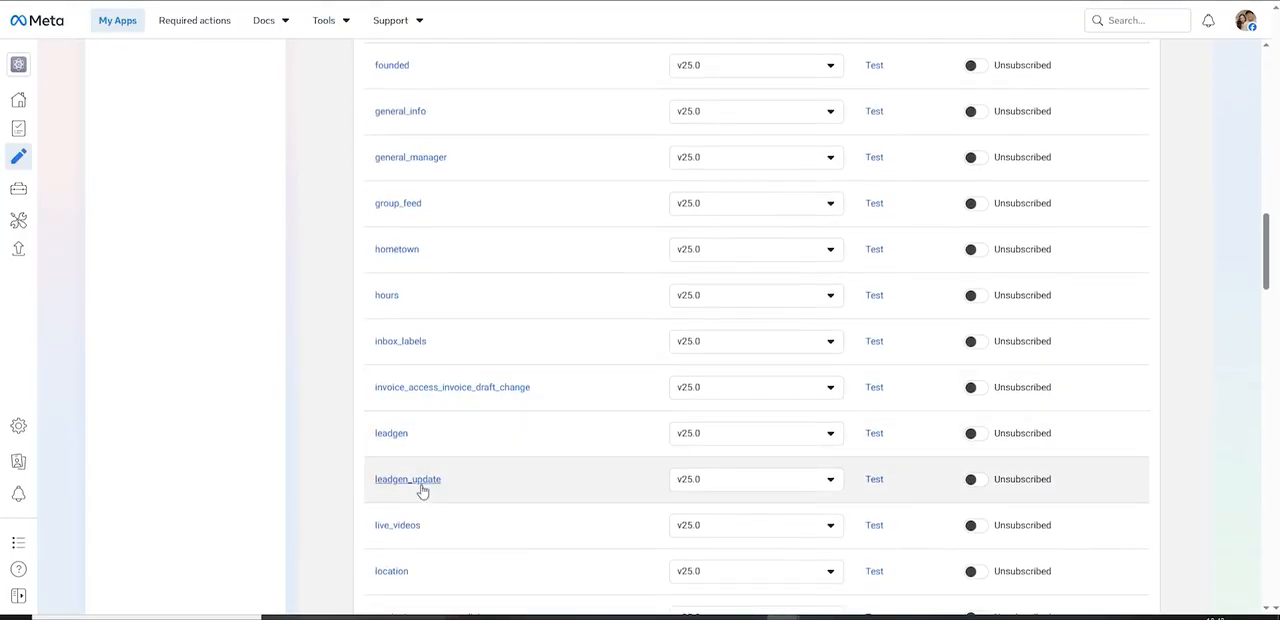
{"action": "scroll", "coordinate": [422, 490], "scroll_direction": "down", "scroll_amount": 6}
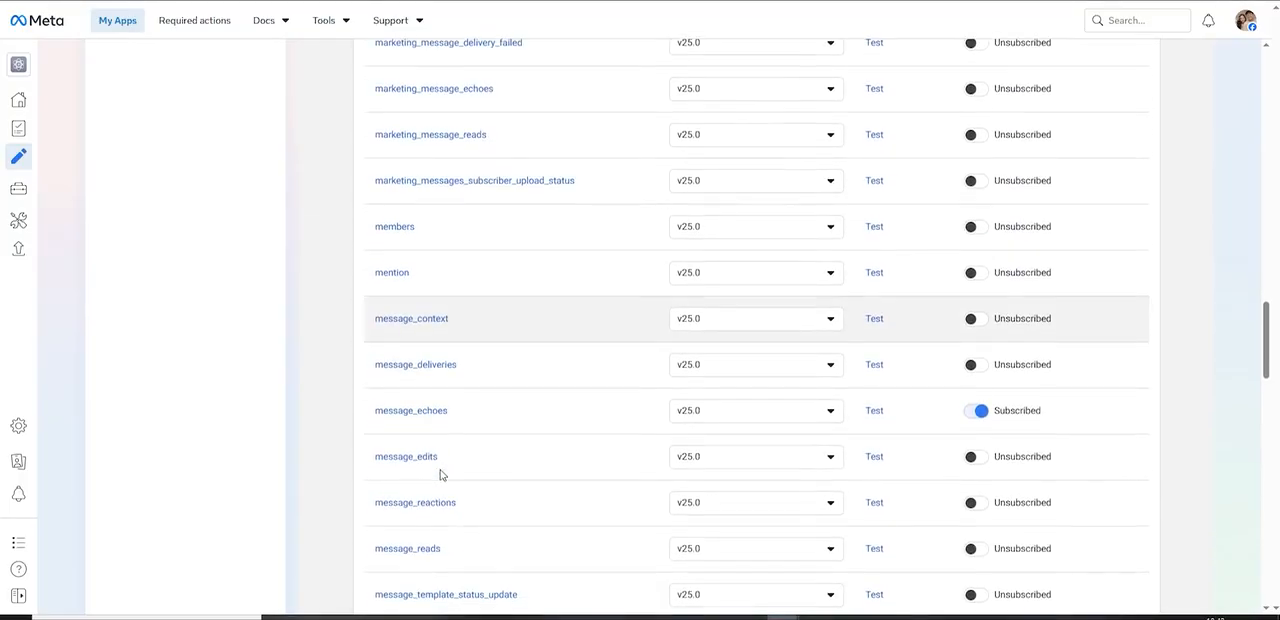
{"action": "scroll", "coordinate": [414, 457], "scroll_direction": "down", "scroll_amount": 3}
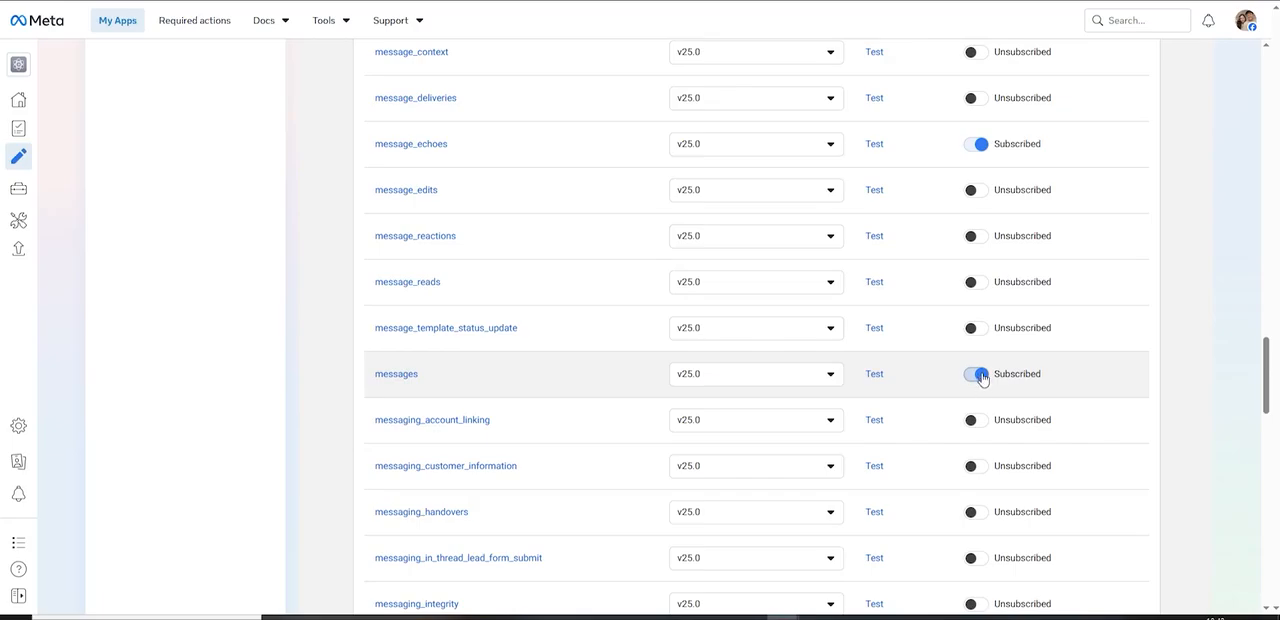
{"action": "scroll", "coordinate": [1218, 412], "scroll_direction": "down", "scroll_amount": 6}
{"action": "scroll", "coordinate": [1220, 412], "scroll_direction": "down", "scroll_amount": 5}
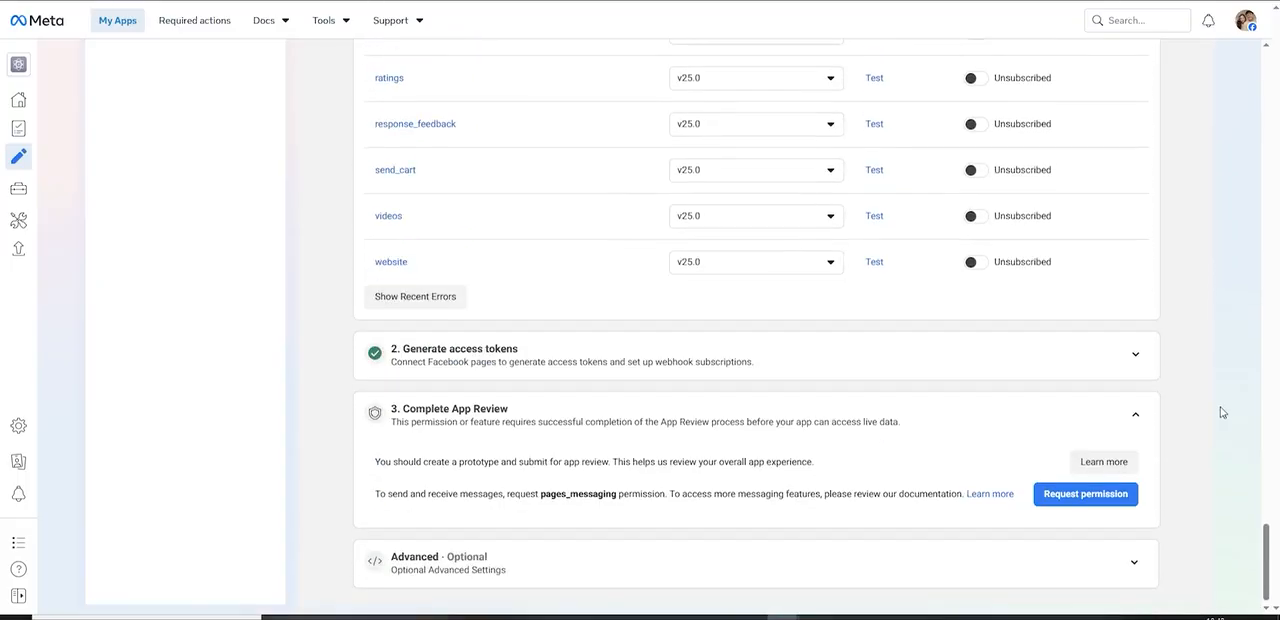
Step: Switch to ProTik Manager and review the Facebook Page connection and webhook setup on the AI Chat Assistant page
{"action": "left_click", "coordinate": [232, 1]}
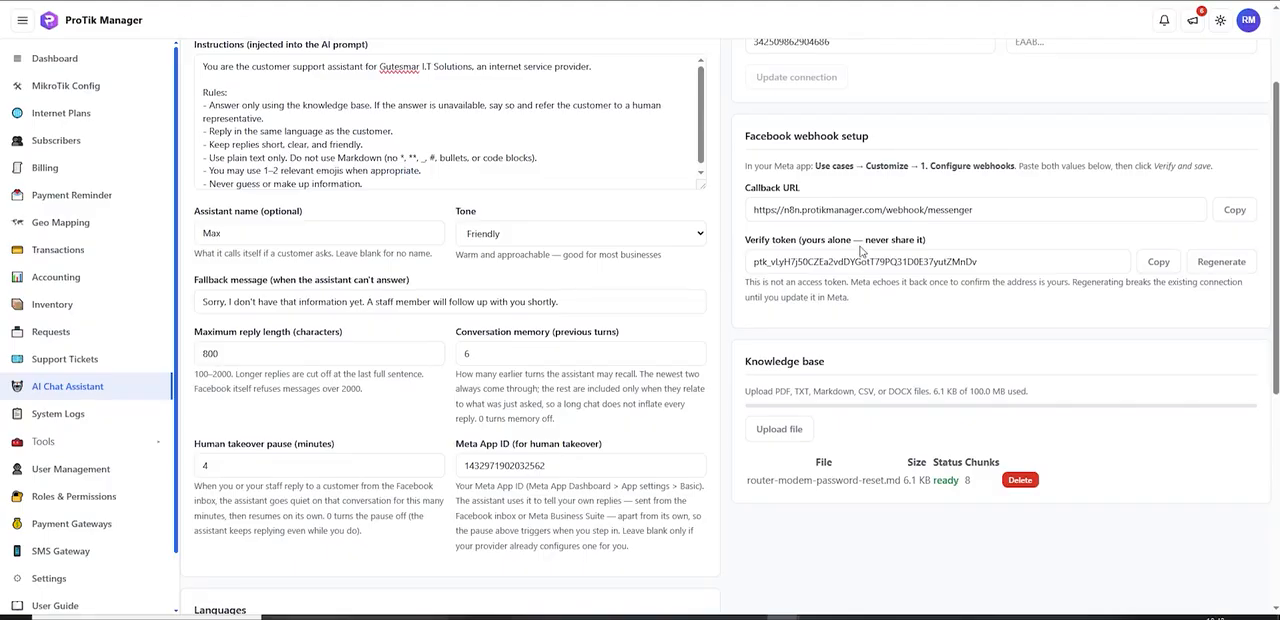
{"action": "scroll", "coordinate": [860, 251], "scroll_direction": "up", "scroll_amount": 1}
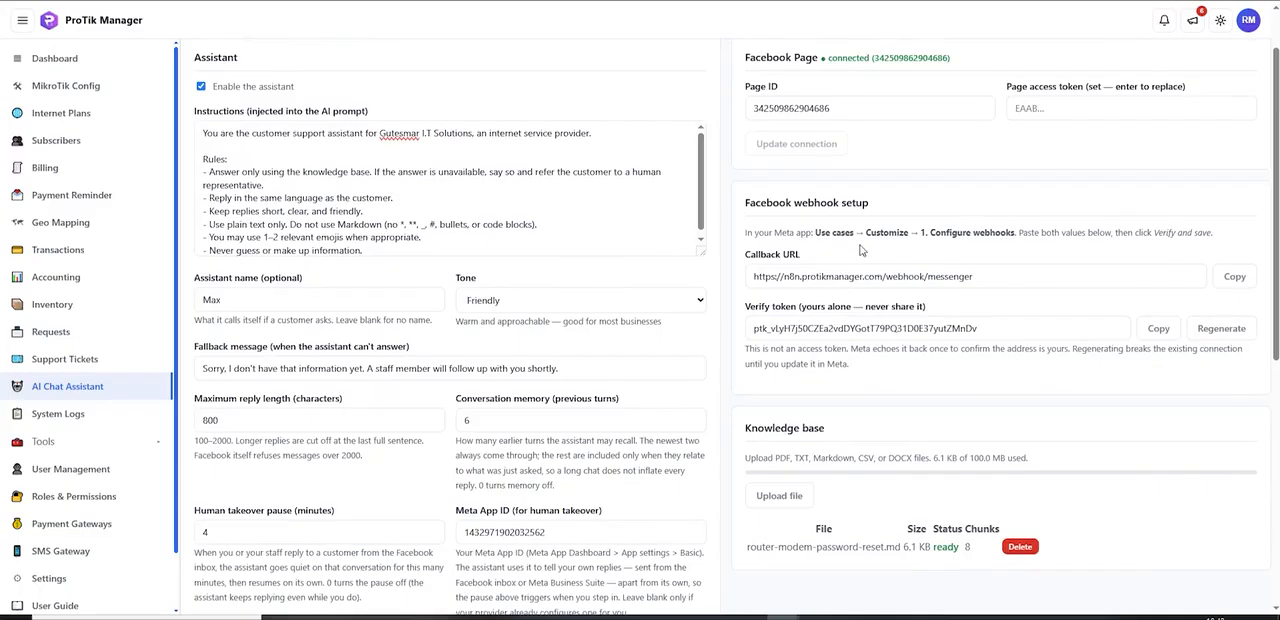
{"action": "scroll", "coordinate": [904, 279], "scroll_direction": "up", "scroll_amount": 1}
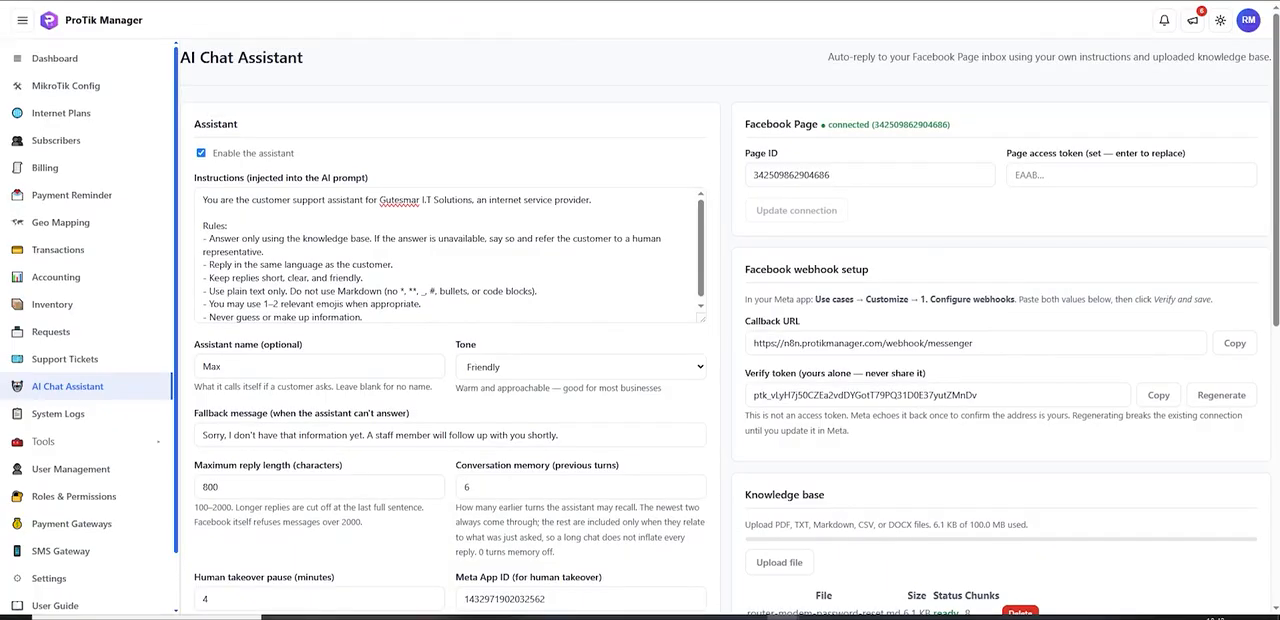
Step: Switch to Facebook and send the message "Hi" in the open Messenger chat to test the assistant
{"action": "key", "text": "ctrl+Tab"}
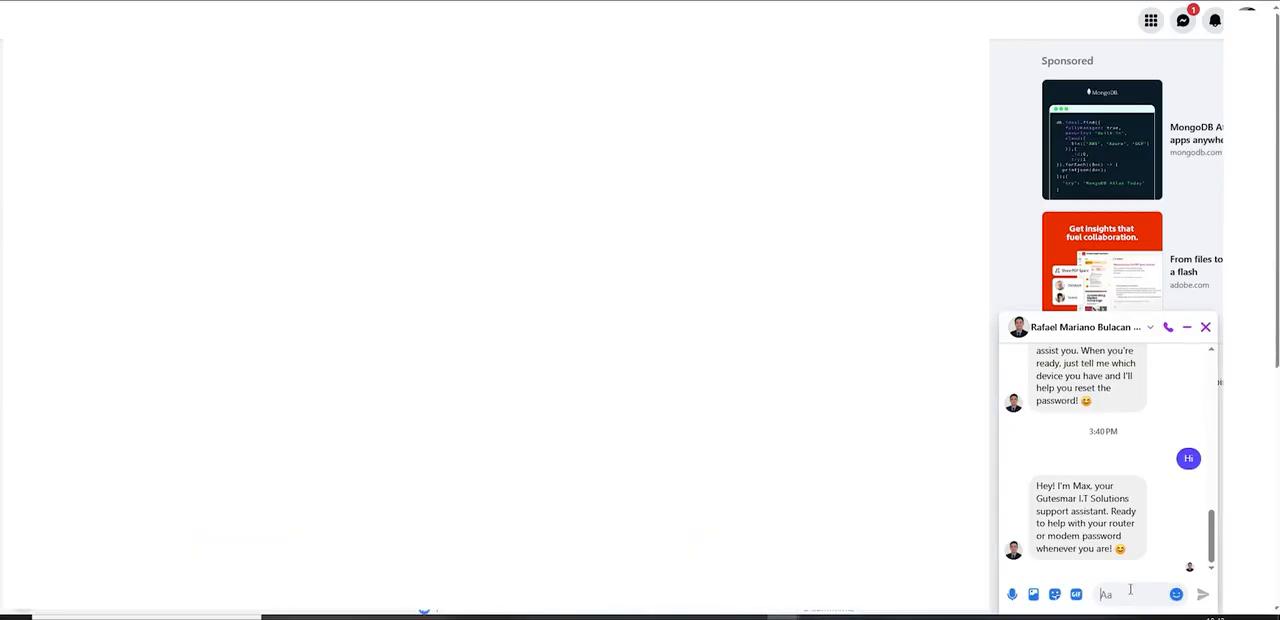
{"action": "type", "text": "Hi"}
{"action": "key", "text": "Return"}
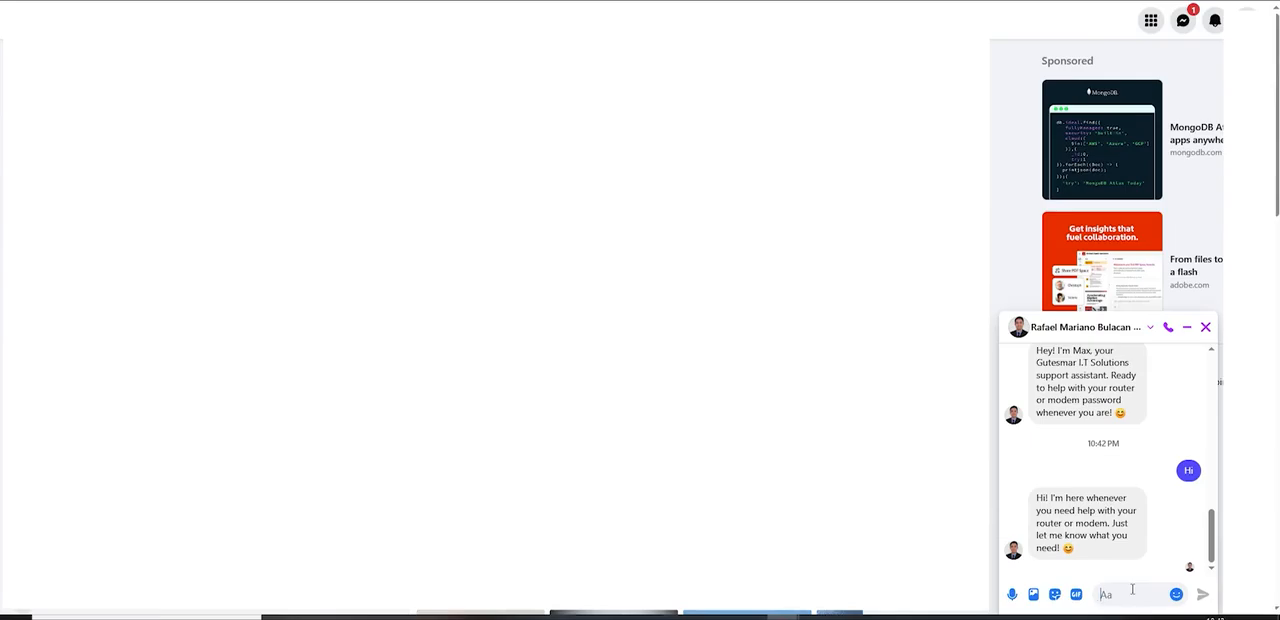
Step: Ask the assistant "How to reset my password?" in the Messenger chat
{"action": "type", "text": "How"}
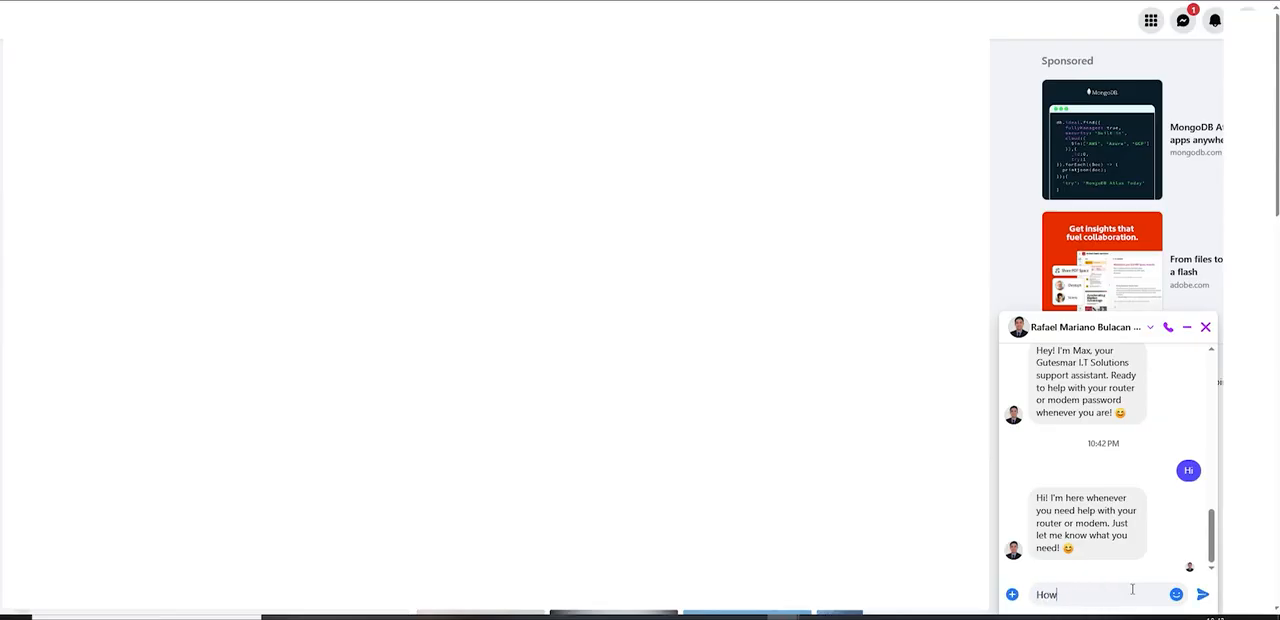
{"action": "type", "text": " to reset my password?"}
{"action": "key", "text": "Return"}
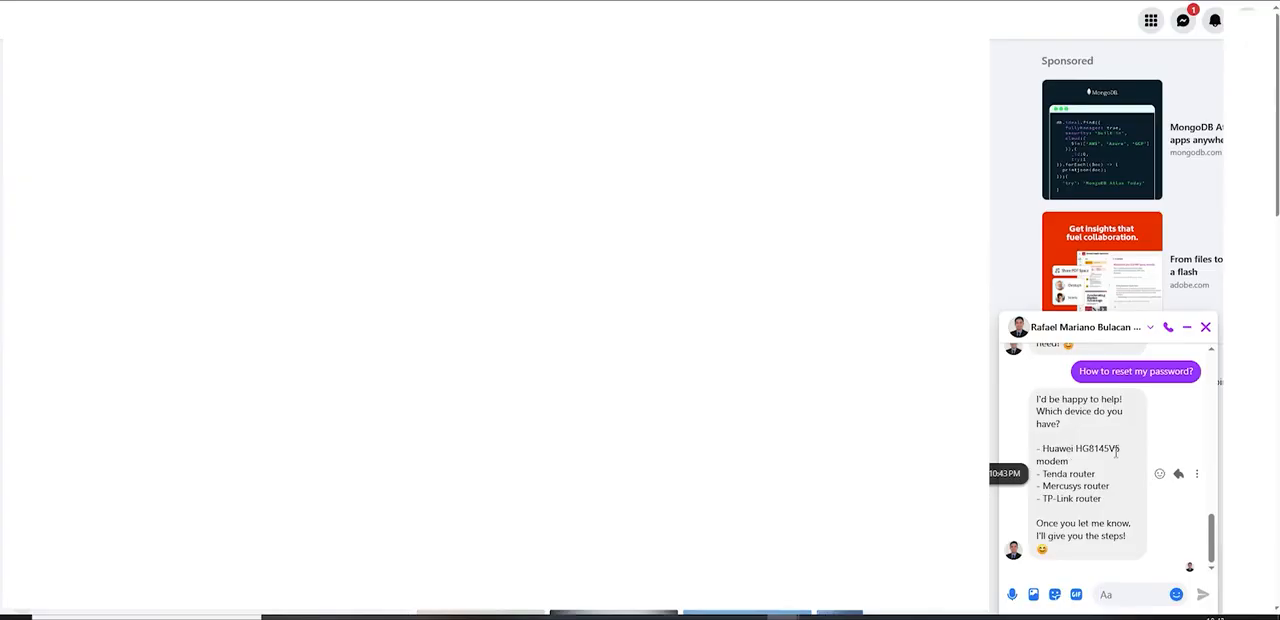
Step: Copy the Huawei modem model HG8145V5 from the assistant's reply and send it as the answer in the chat
{"action": "left_click_drag", "start_coordinate": [1121, 449], "coordinate": [1076, 449]}
{"action": "key", "text": "ctrl+c"}
{"action": "left_click", "coordinate": [1127, 594]}
{"action": "key", "text": "ctrl+v"}
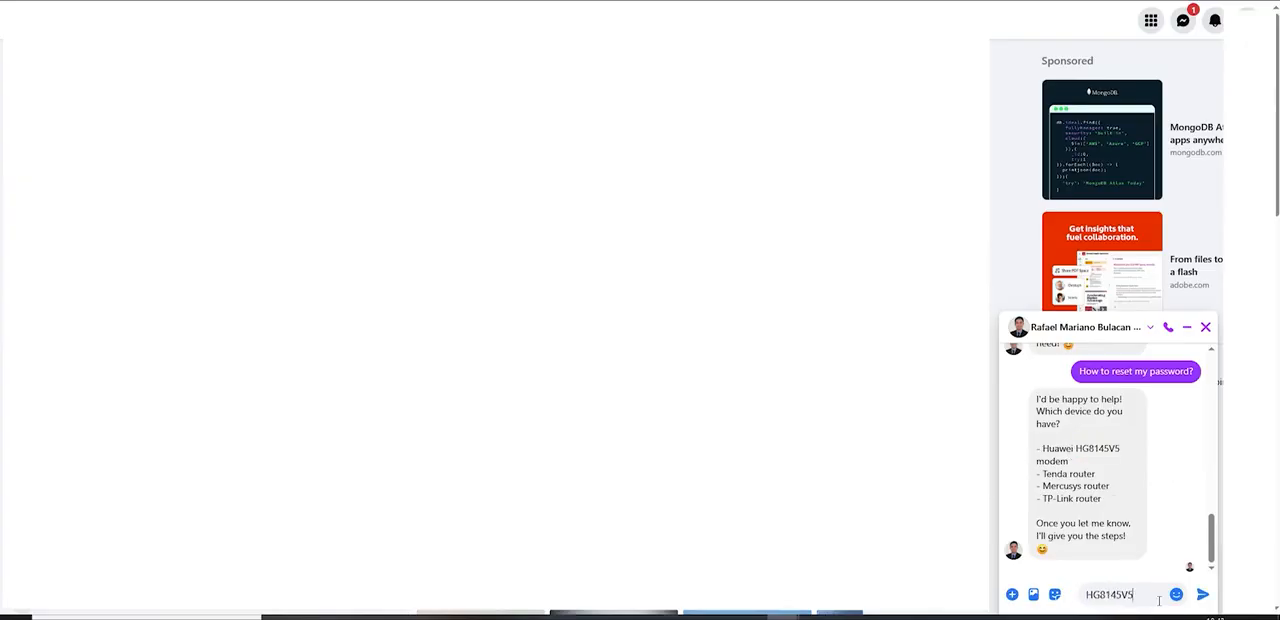
{"action": "key", "text": "Return"}
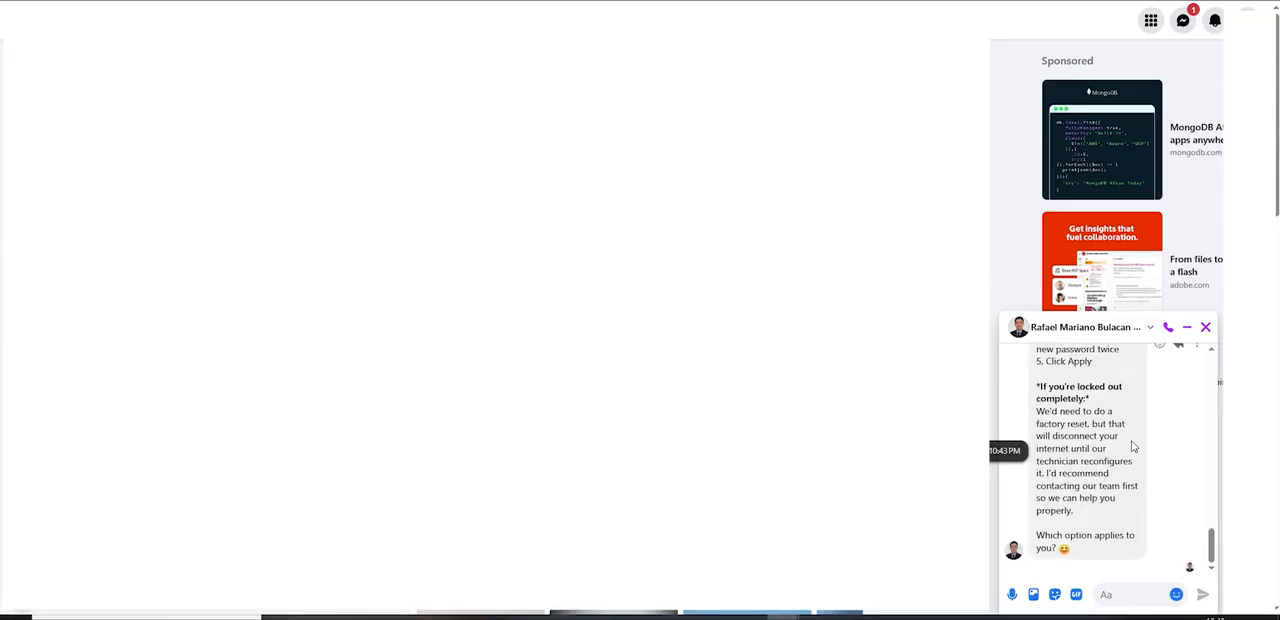
Step: Read through the assistant's password instructions for the Huawei modem and return to ProTik Manager's AI Chat Assistant page
{"action": "scroll", "coordinate": [1130, 444], "scroll_direction": "up", "scroll_amount": 5}
{"action": "scroll", "coordinate": [1076, 422], "scroll_direction": "down", "scroll_amount": 1}
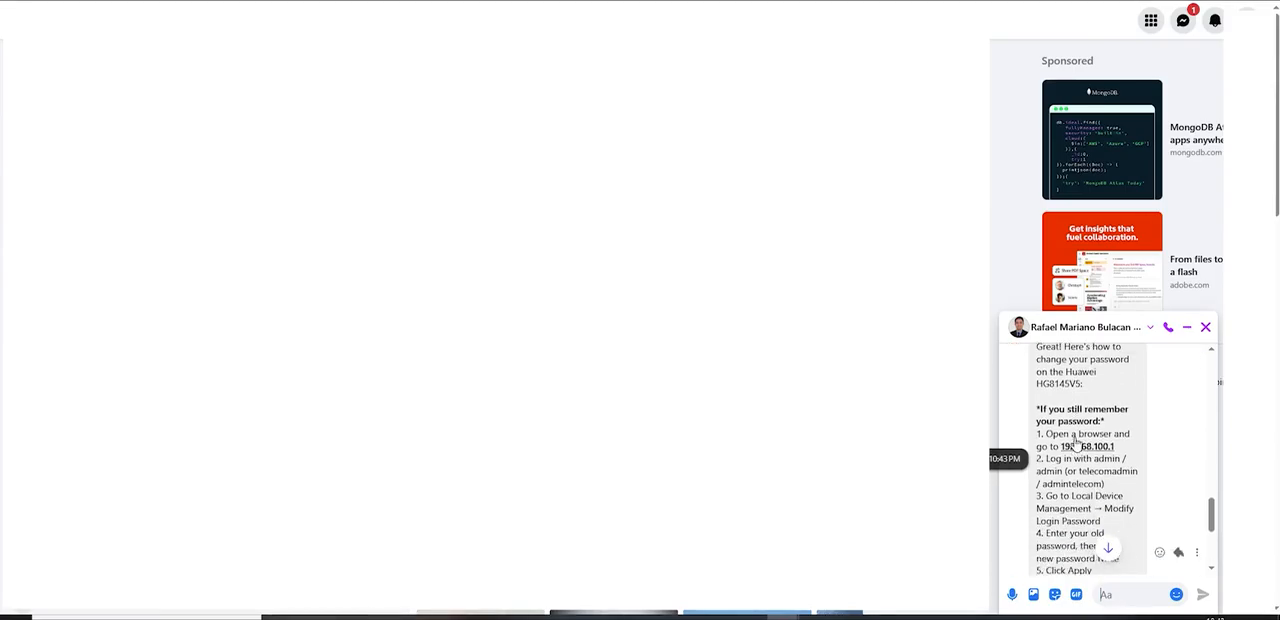
{"action": "left_click_drag", "start_coordinate": [1055, 449], "coordinate": [1092, 449]}
{"action": "scroll", "coordinate": [1095, 440], "scroll_direction": "down", "scroll_amount": 1}
{"action": "scroll", "coordinate": [1098, 432], "scroll_direction": "down", "scroll_amount": 2}
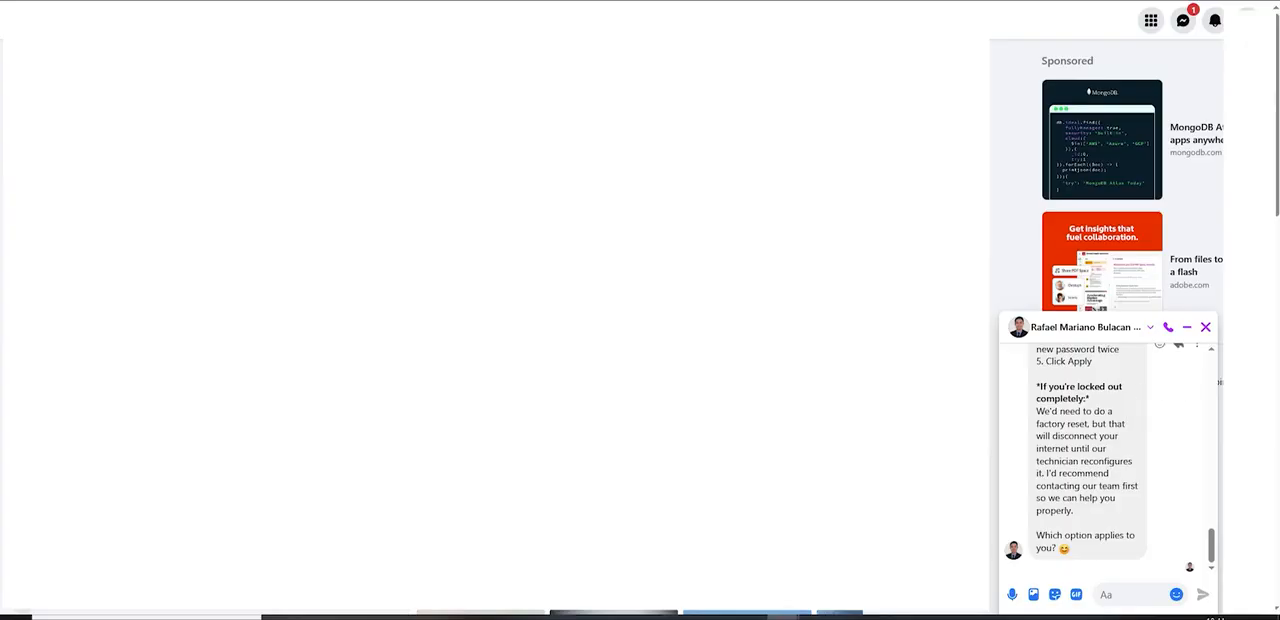
{"action": "left_click", "coordinate": [430, 1]}
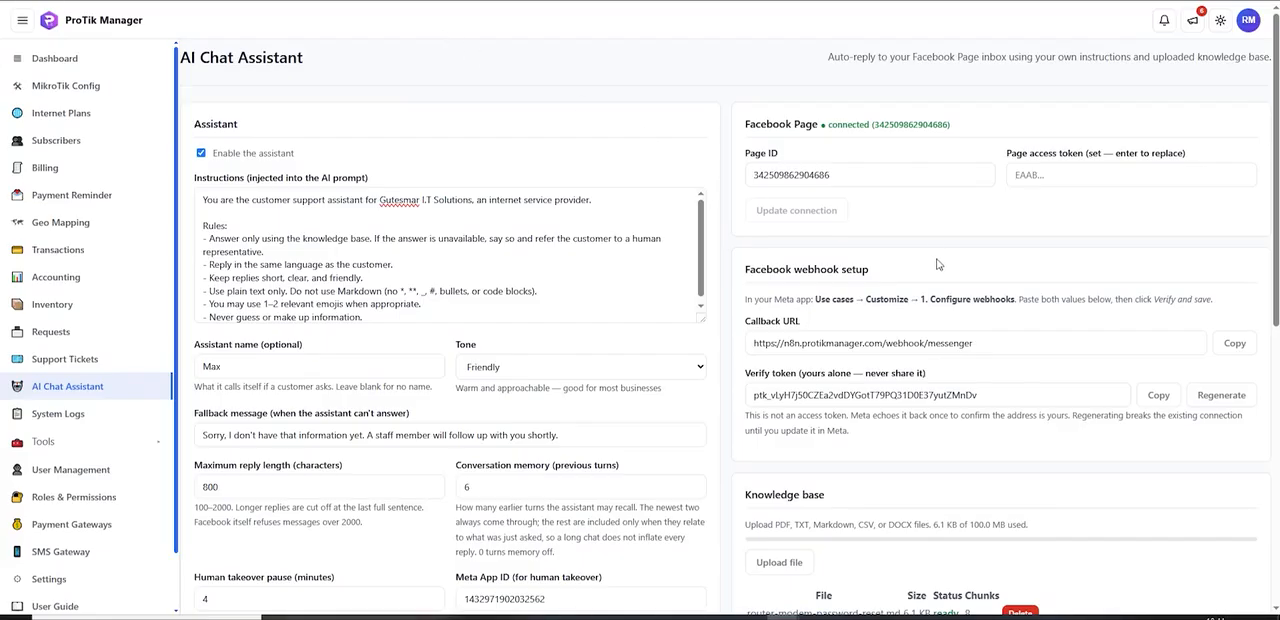